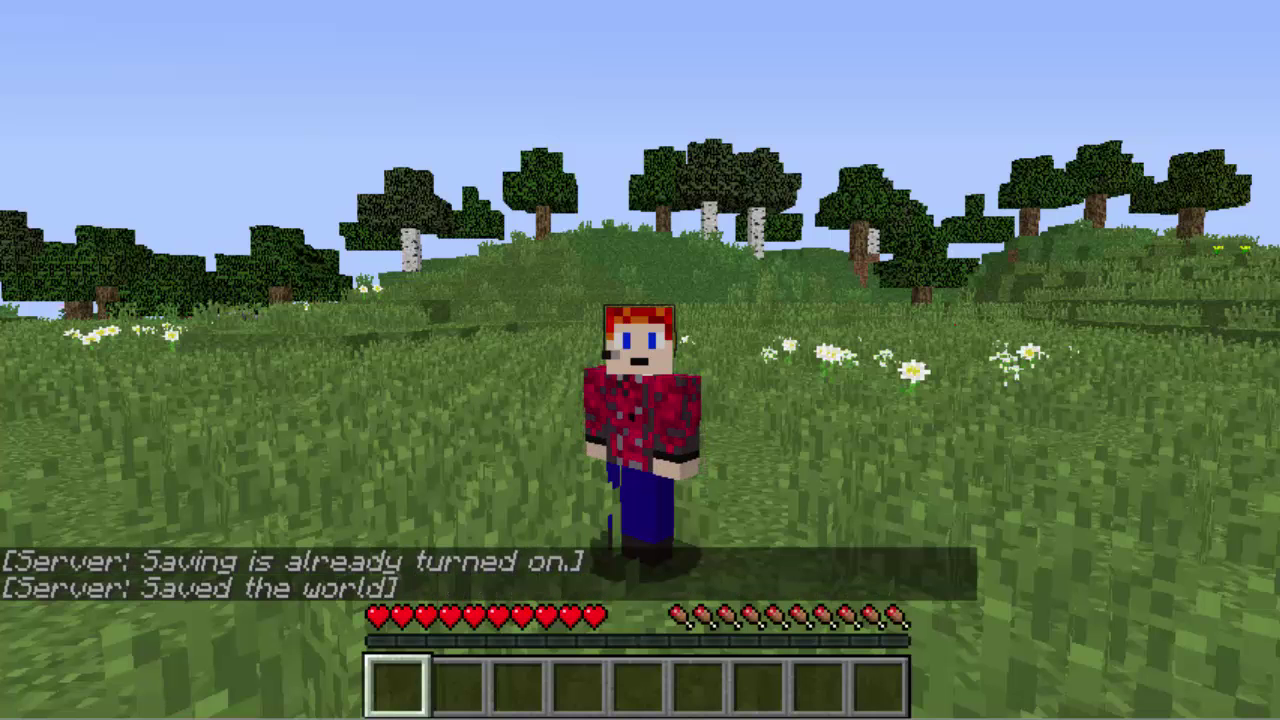
Open the chat command line with / once the world has saved.
key("slash")
Run /lord to list the LordPermissions help commands in chat.
type("lo9rd")
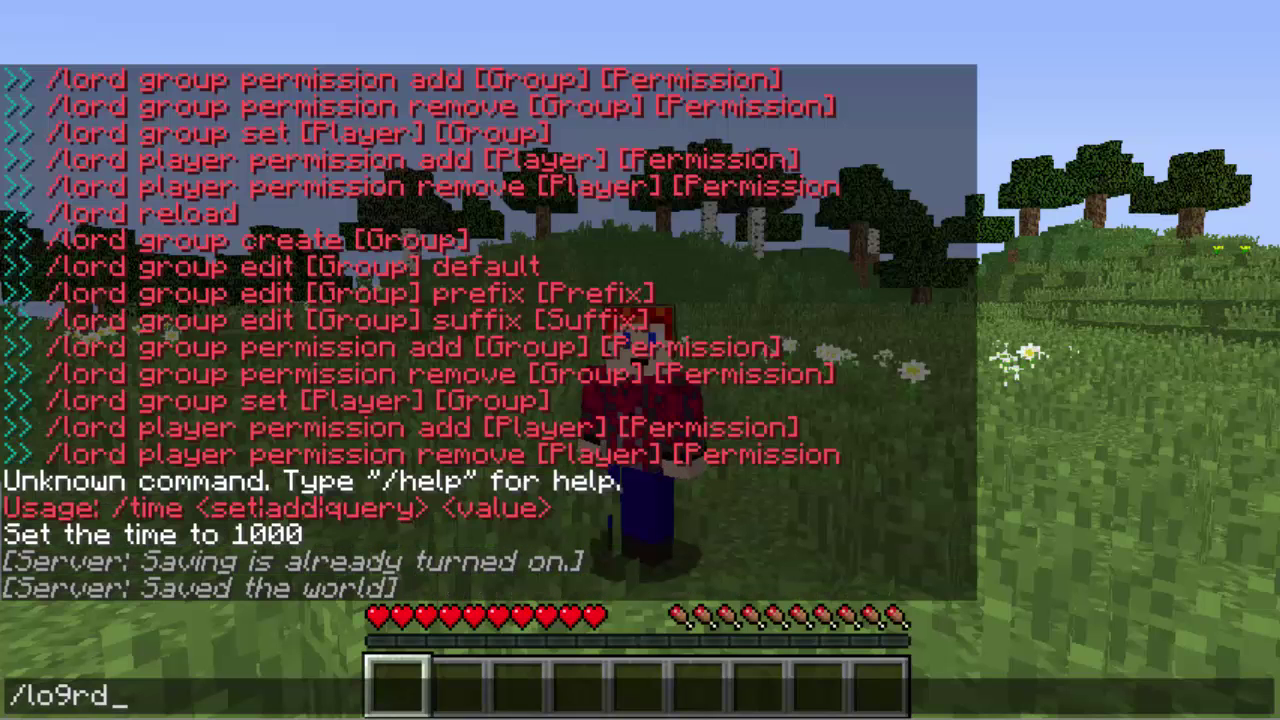
key("BackSpace")
key("BackSpace")
key("BackSpace")
type("rd")
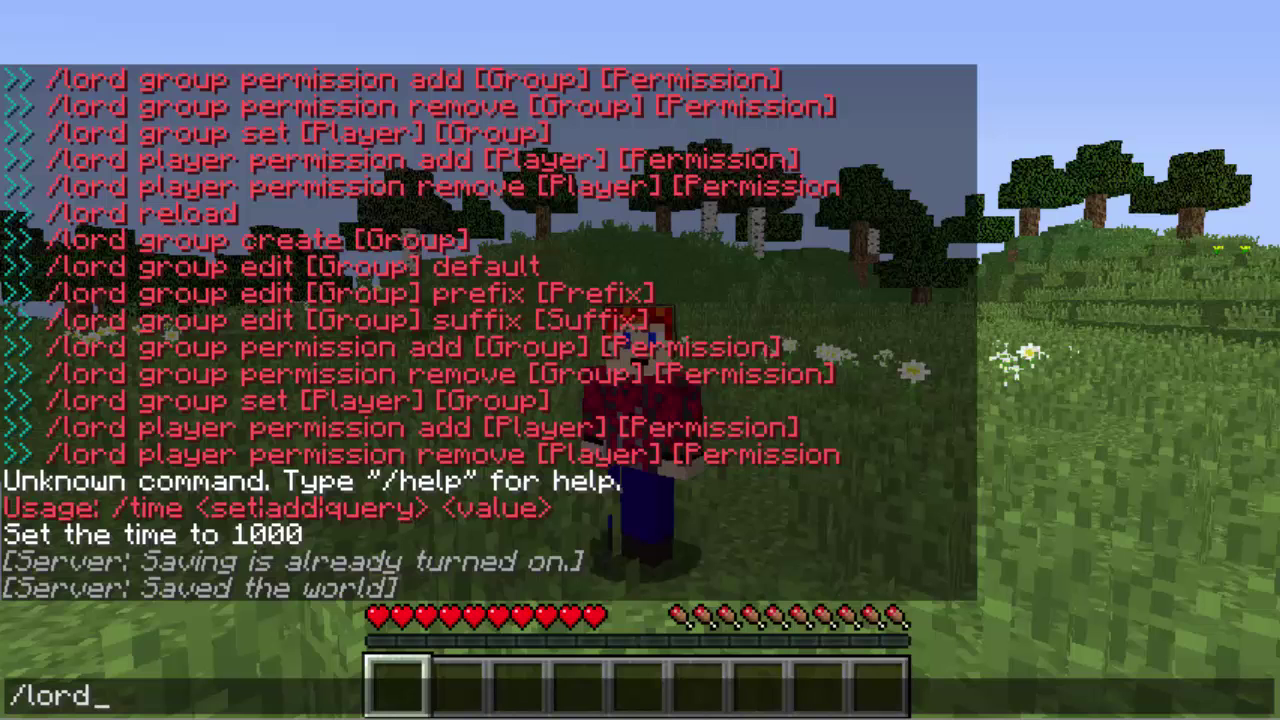
key("Return")
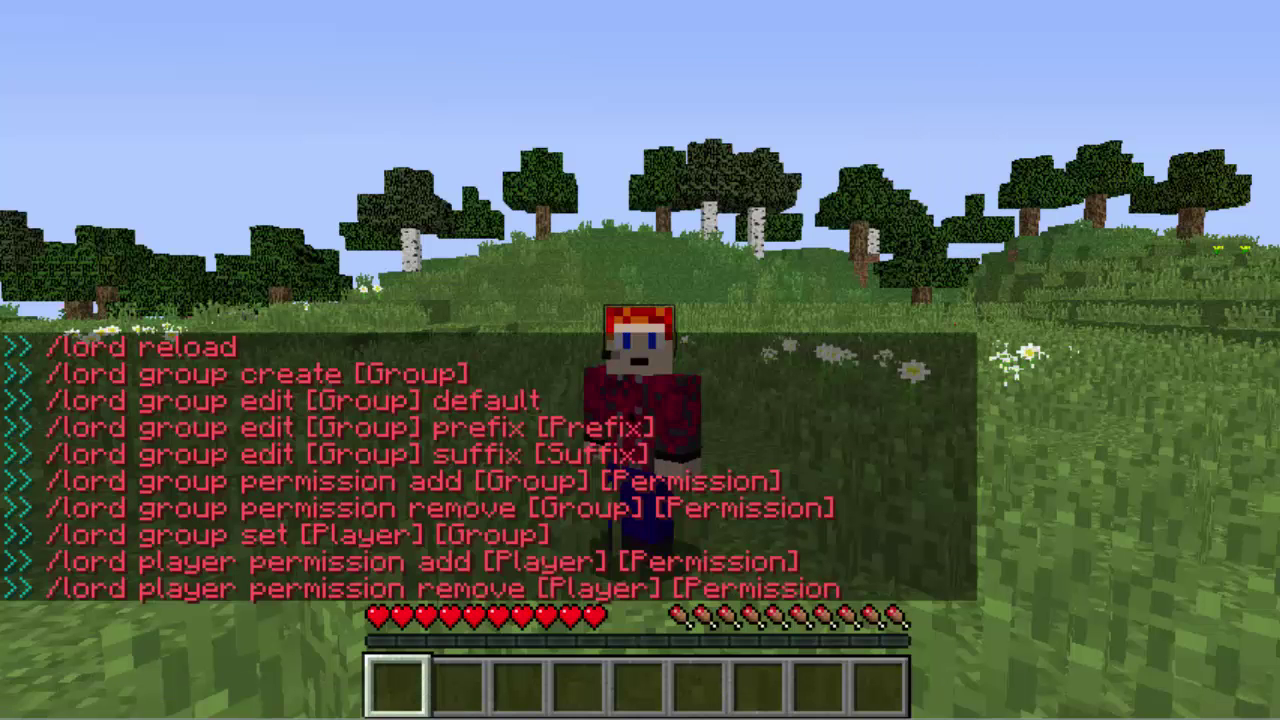
Scroll through the chat history to review the command list, then return to the game.
key("t")
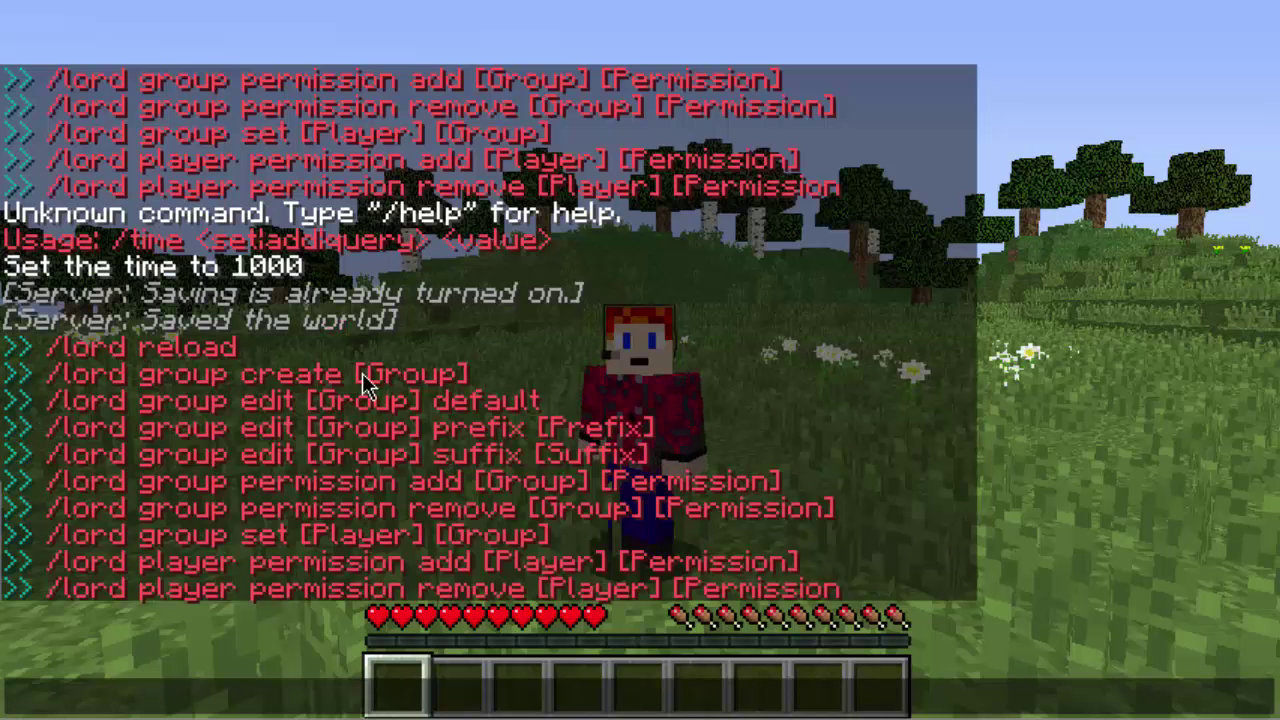
scroll(414, 457, "up", 3)
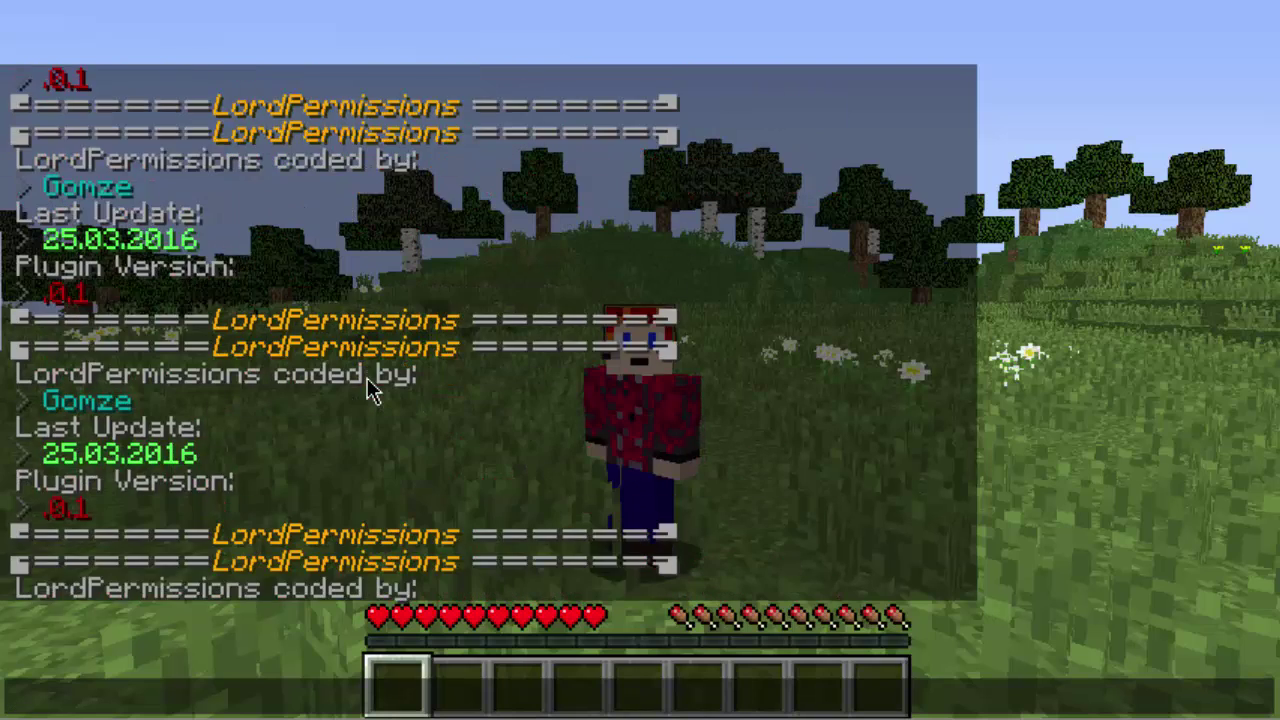
scroll(371, 391, "down", 3)
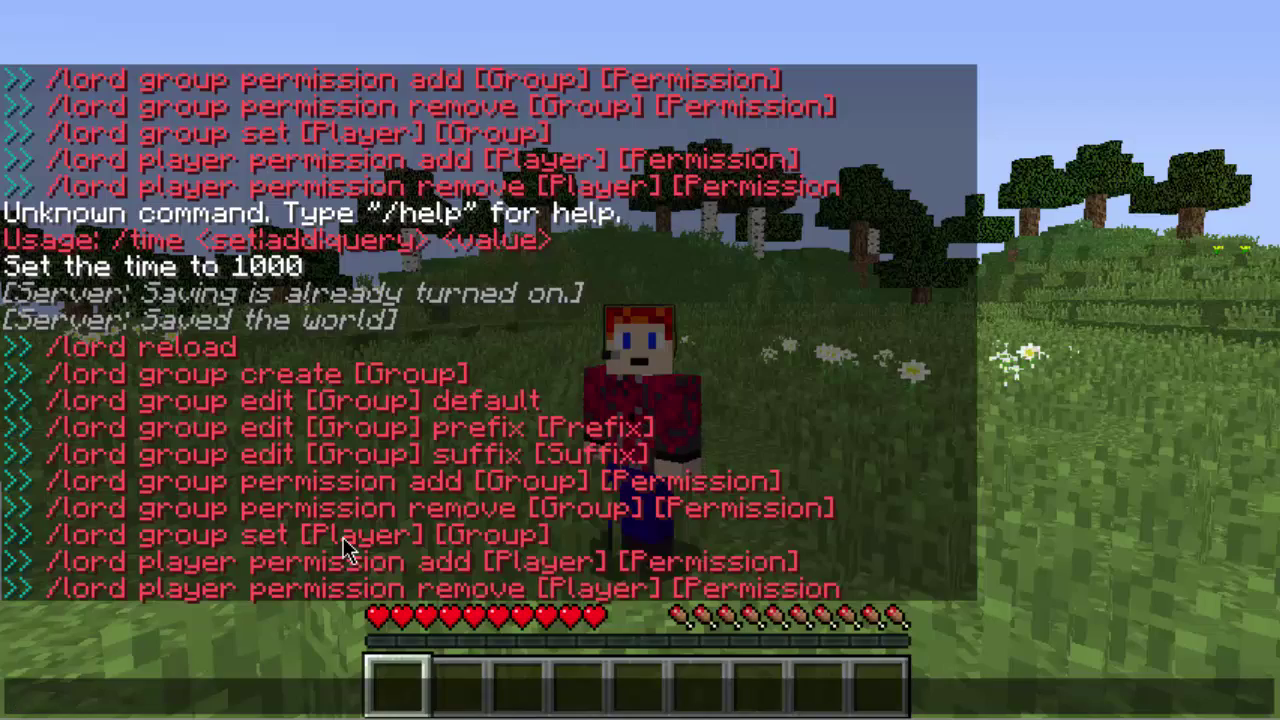
key("Escape")
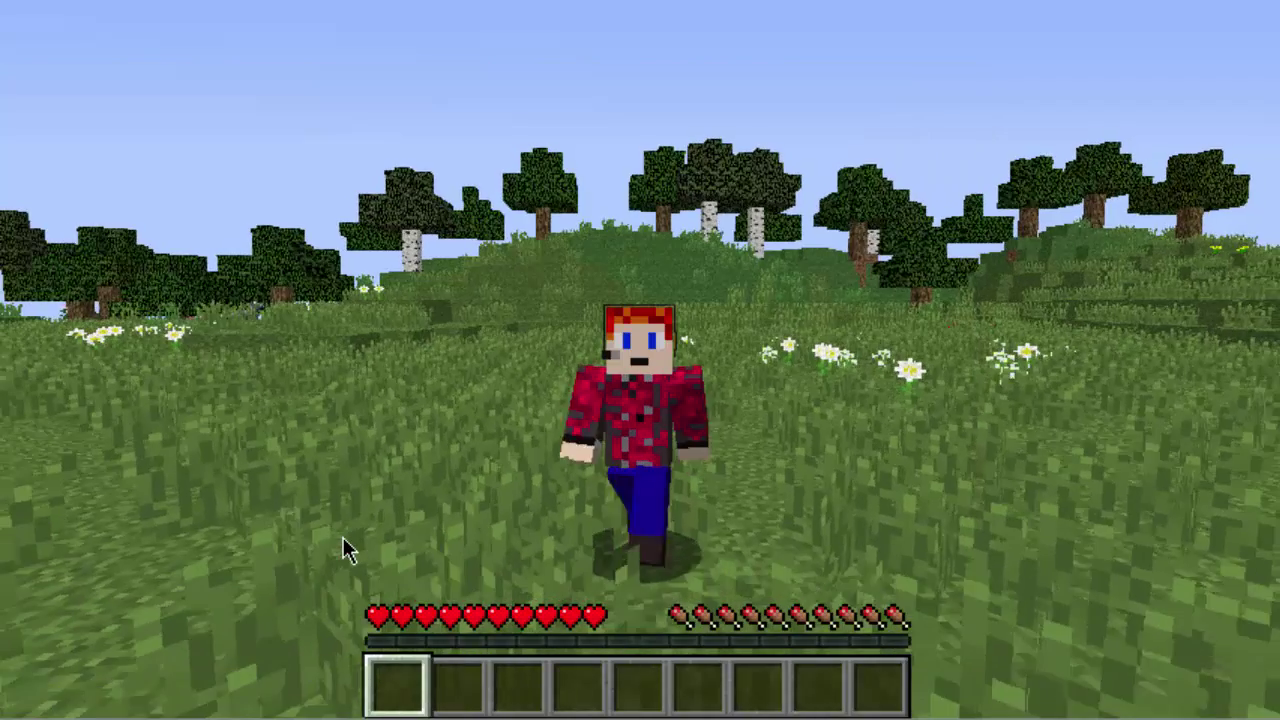
Run /lord group create player to add the 'player' permission group.
key("slash")
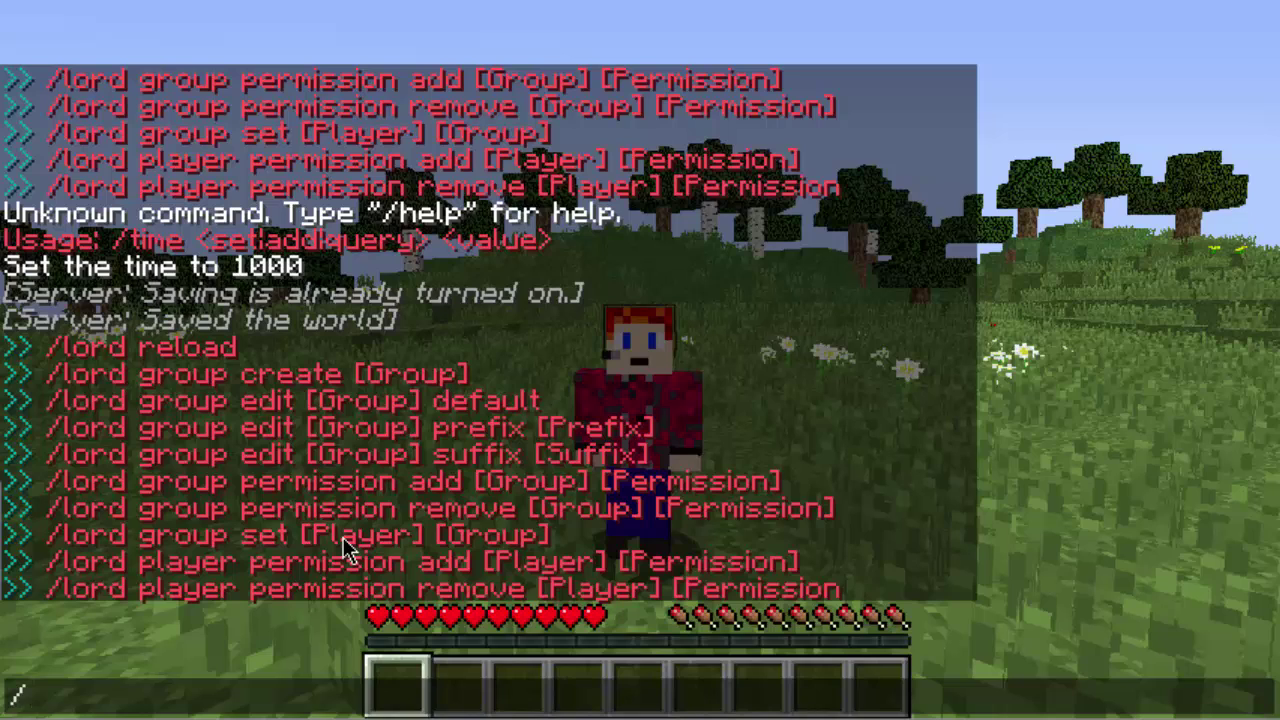
type("l")
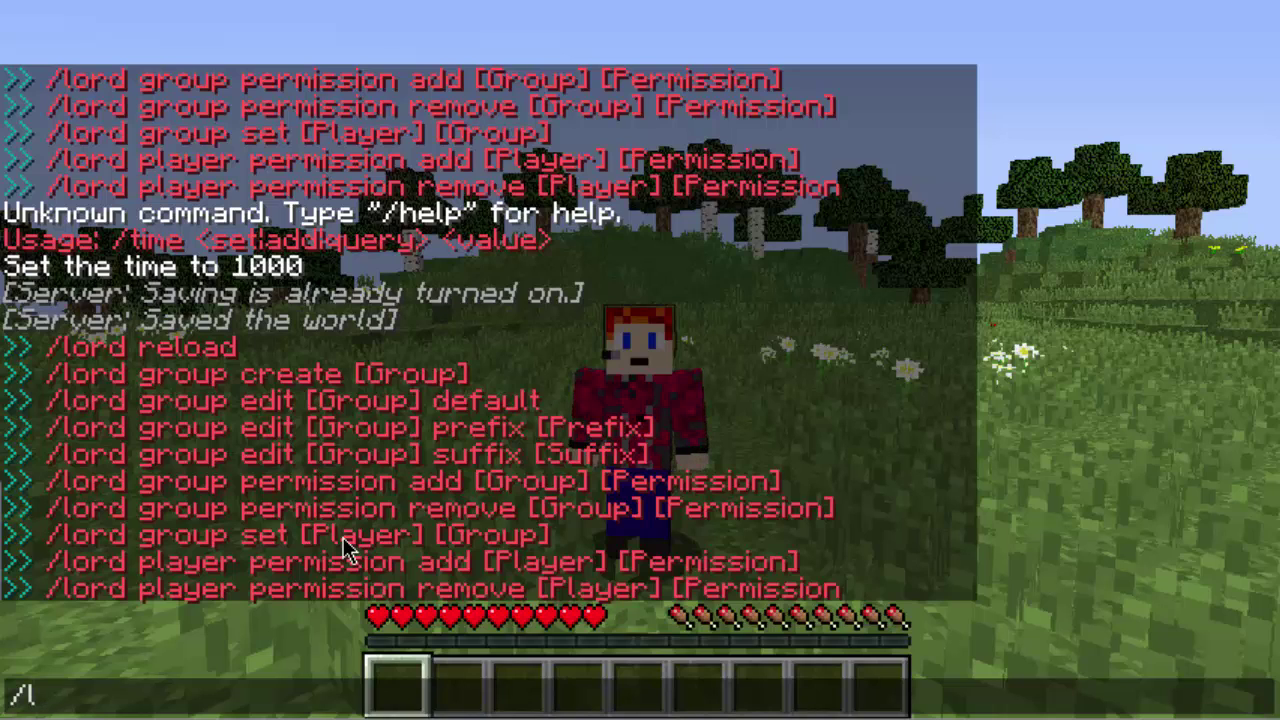
type("ord")
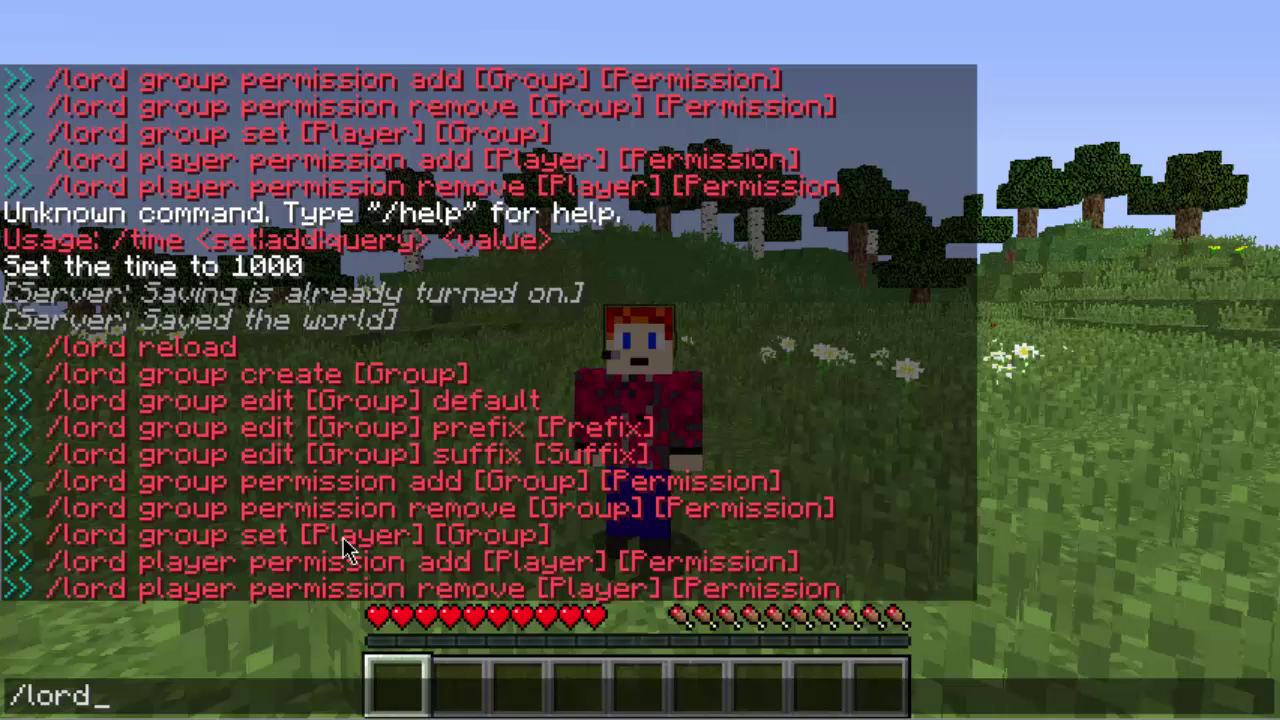
type(" grouo")
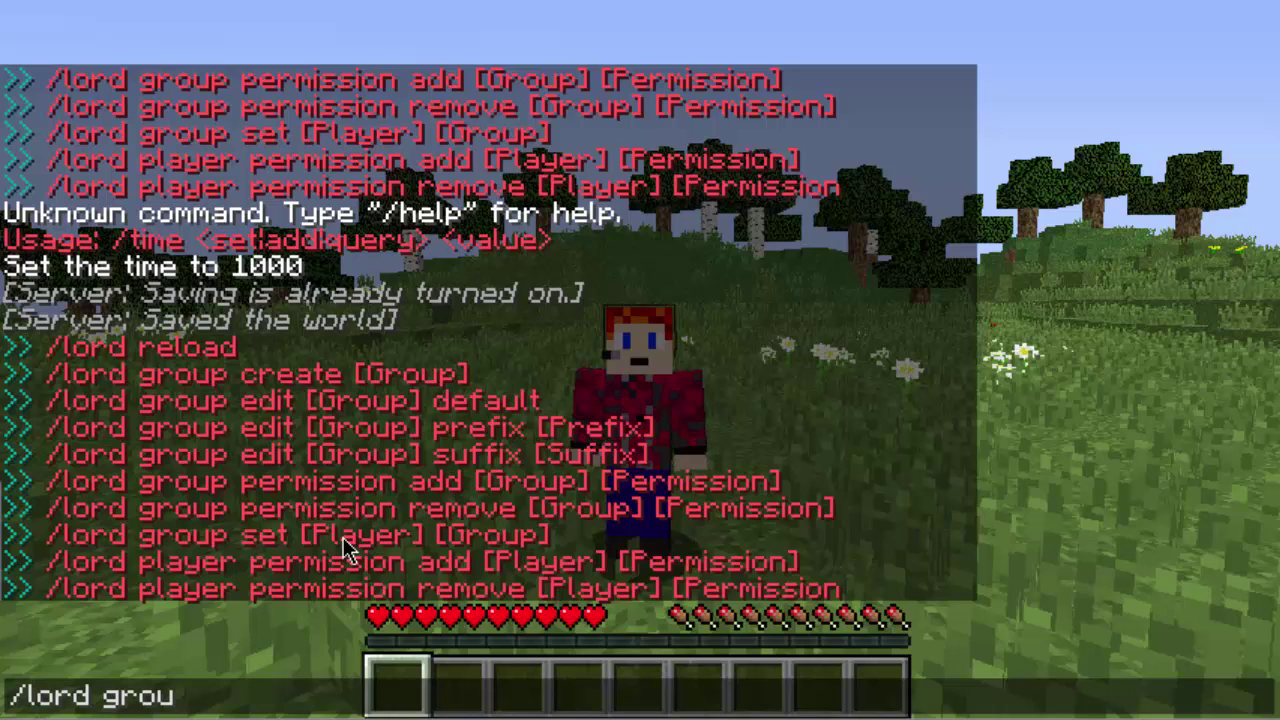
key("BackSpace")
type("p crwate")
key("BackSpace")
key("BackSpace")
key("BackSpace")
key("BackSpace")
type("eate")
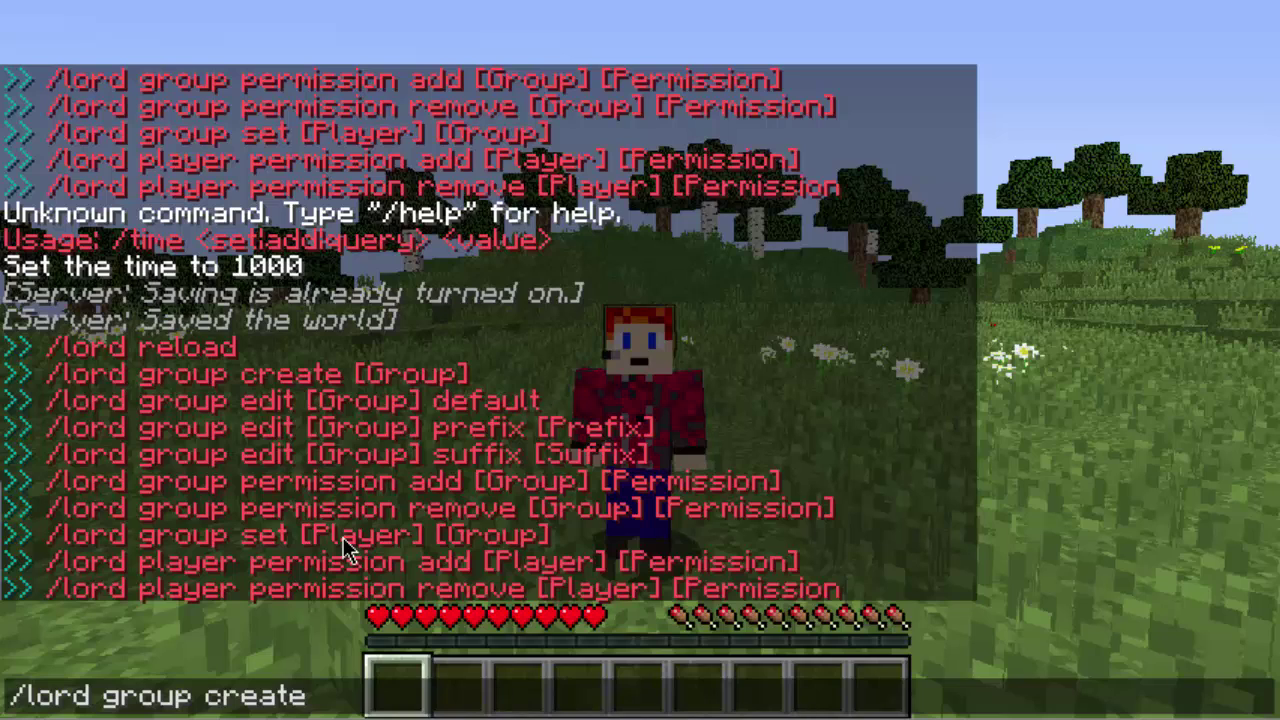
type("player")
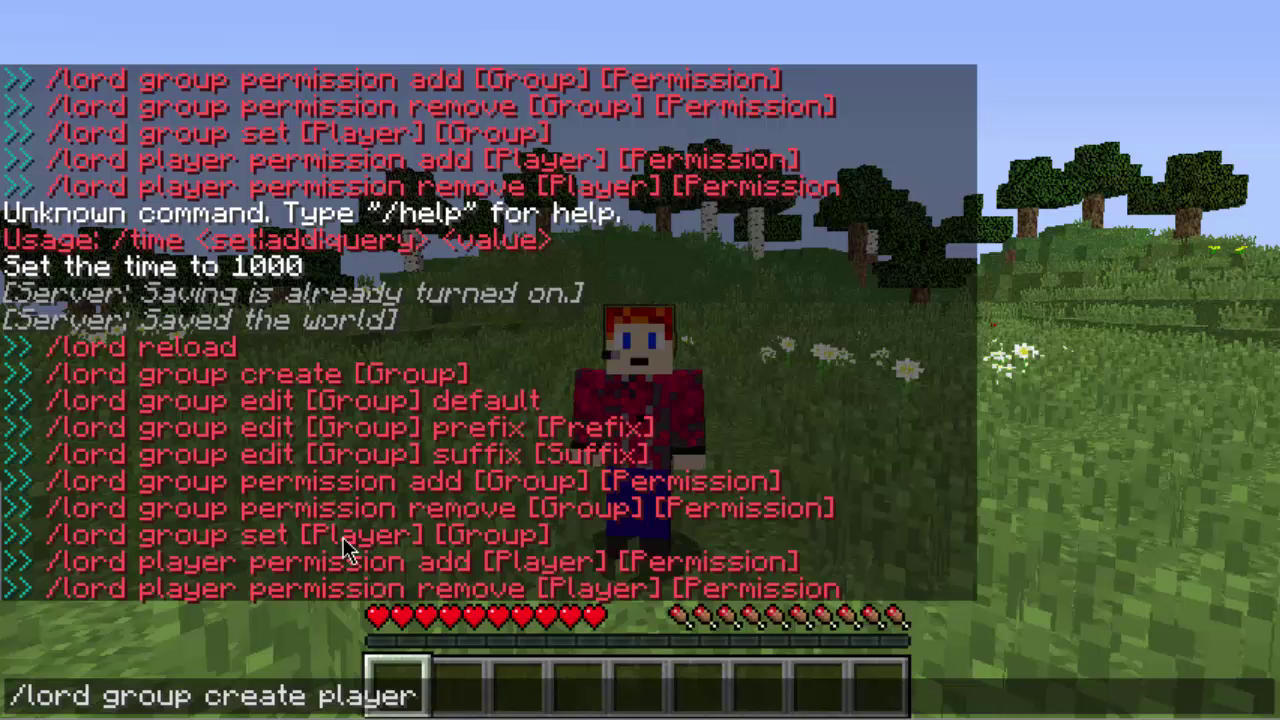
key("Return")
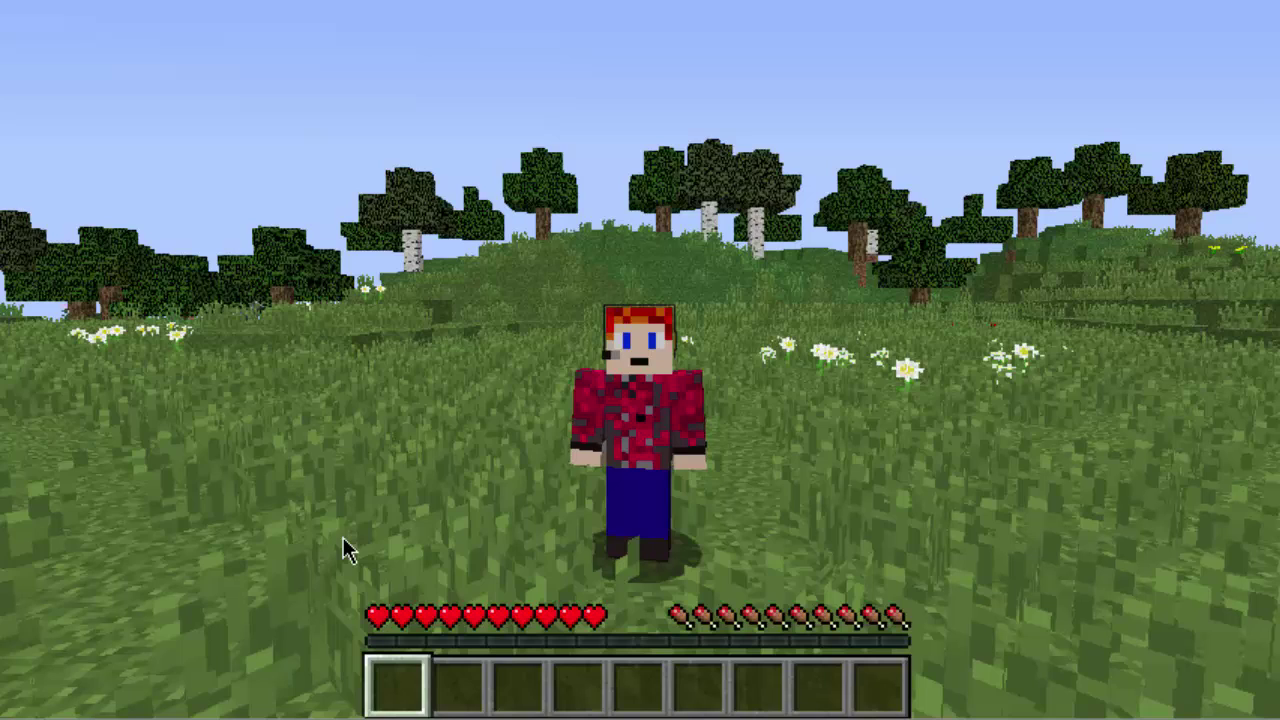
Run /lord group edit player default to make 'player' the default group.
key("t")
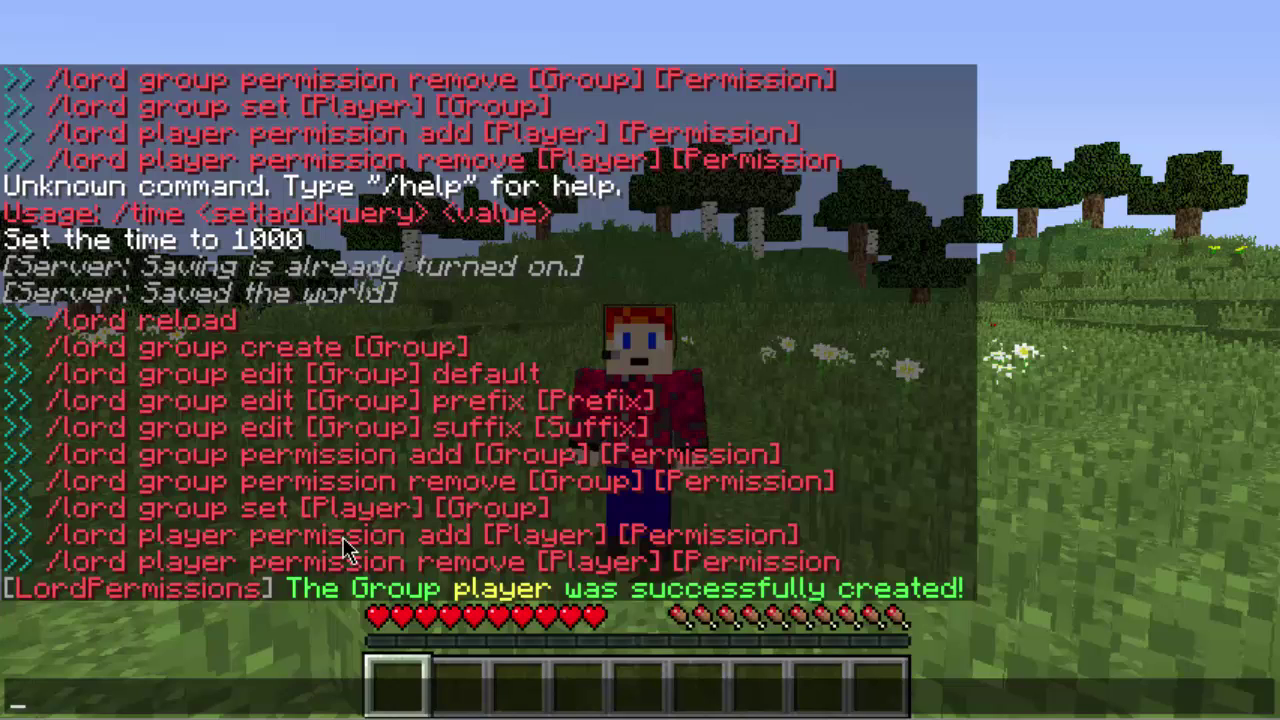
type("/lor")
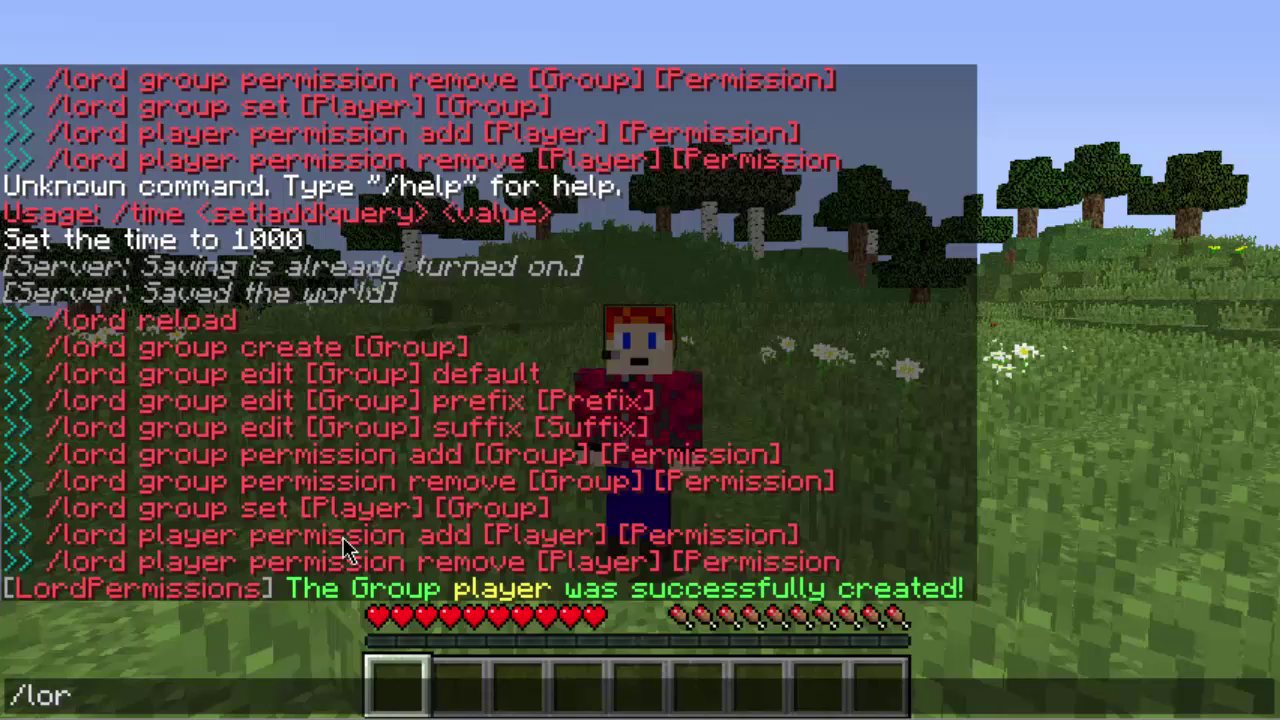
type("d grpu")
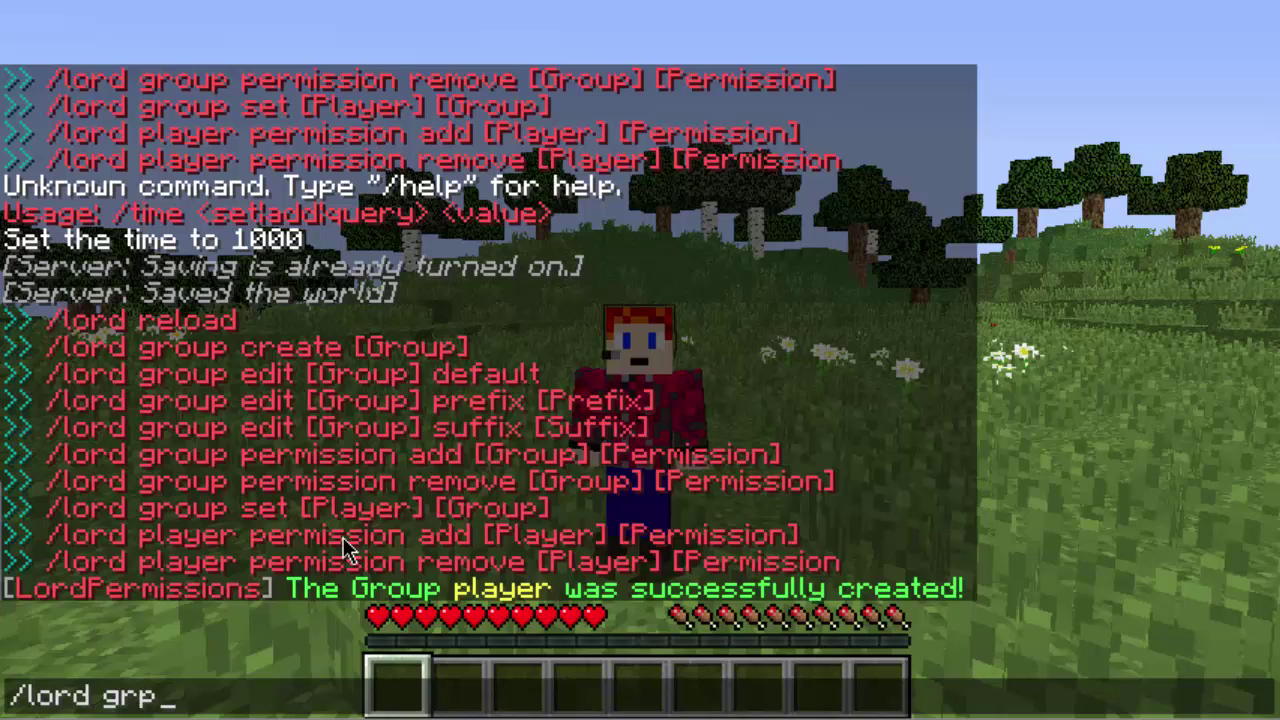
key("BackSpace")
key("BackSpace")
type("ou")
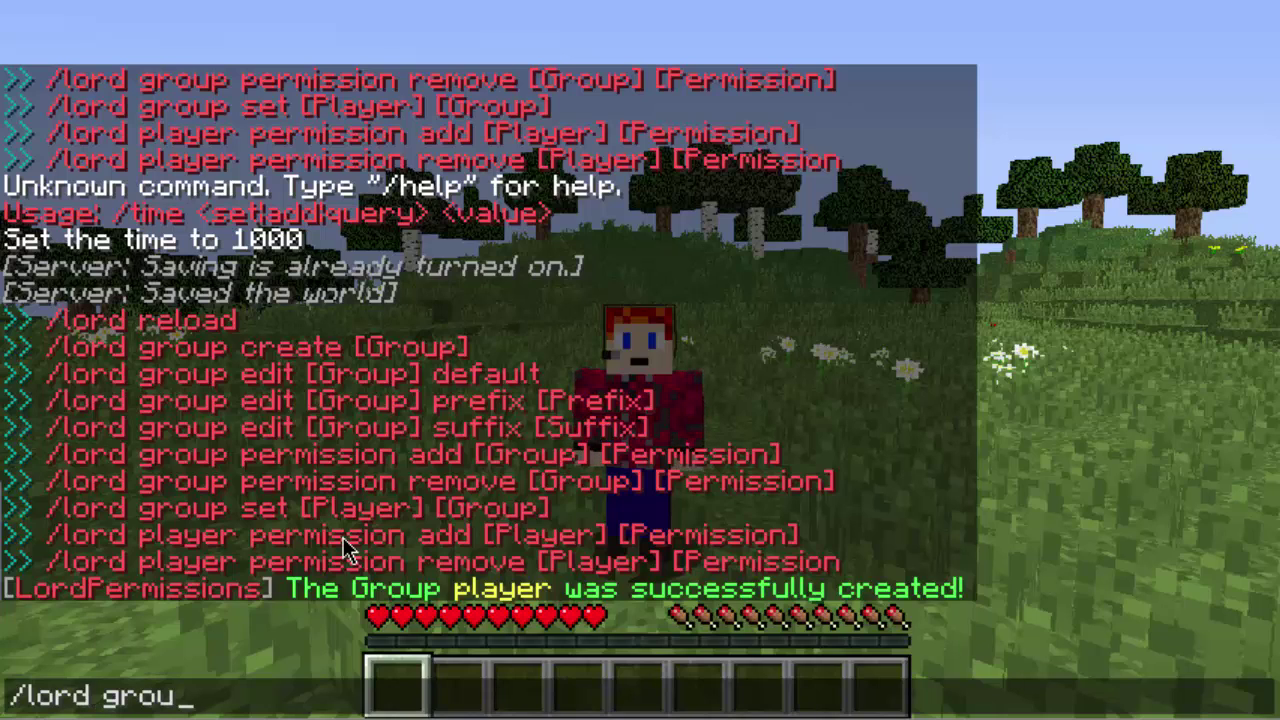
type("p edit")
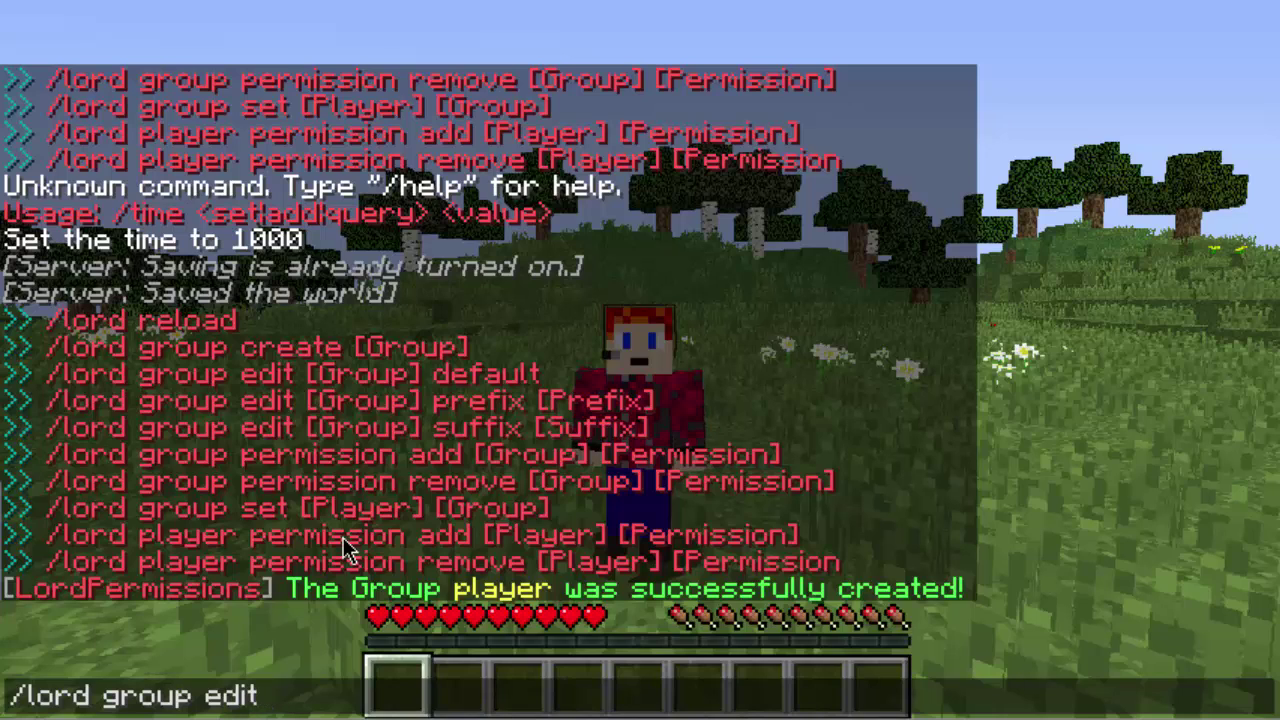
type(" player")
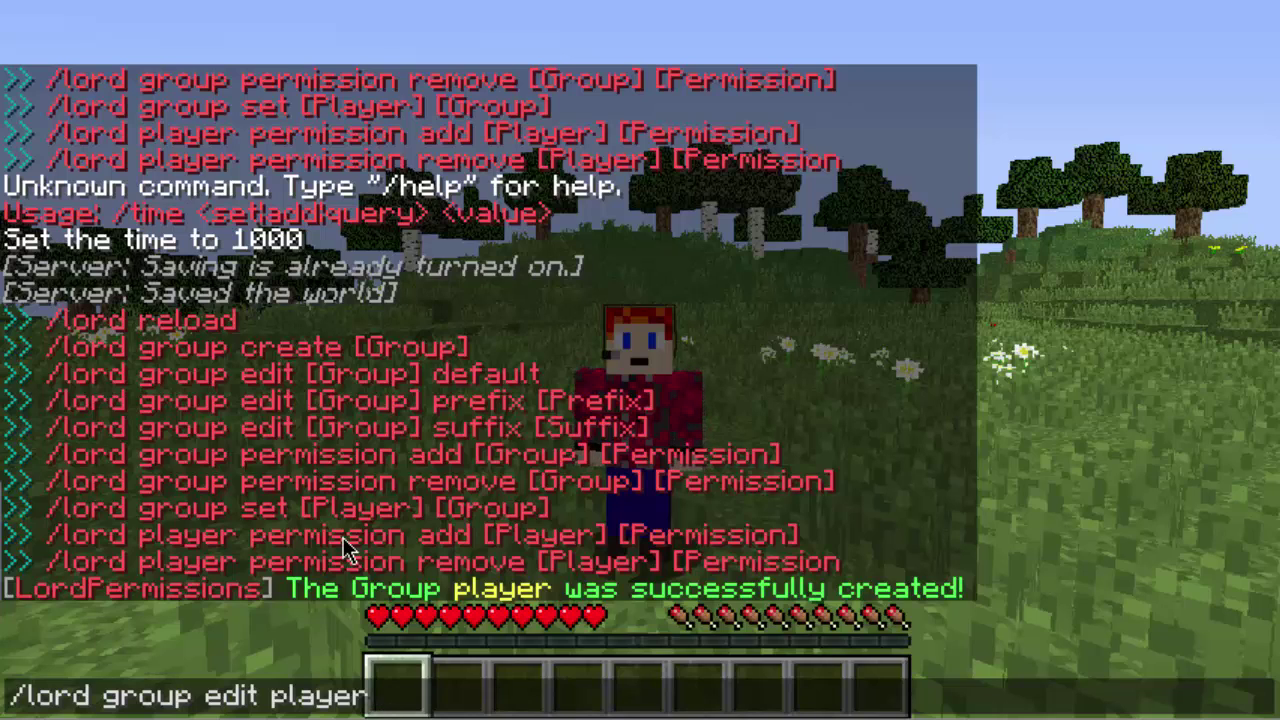
type("de")
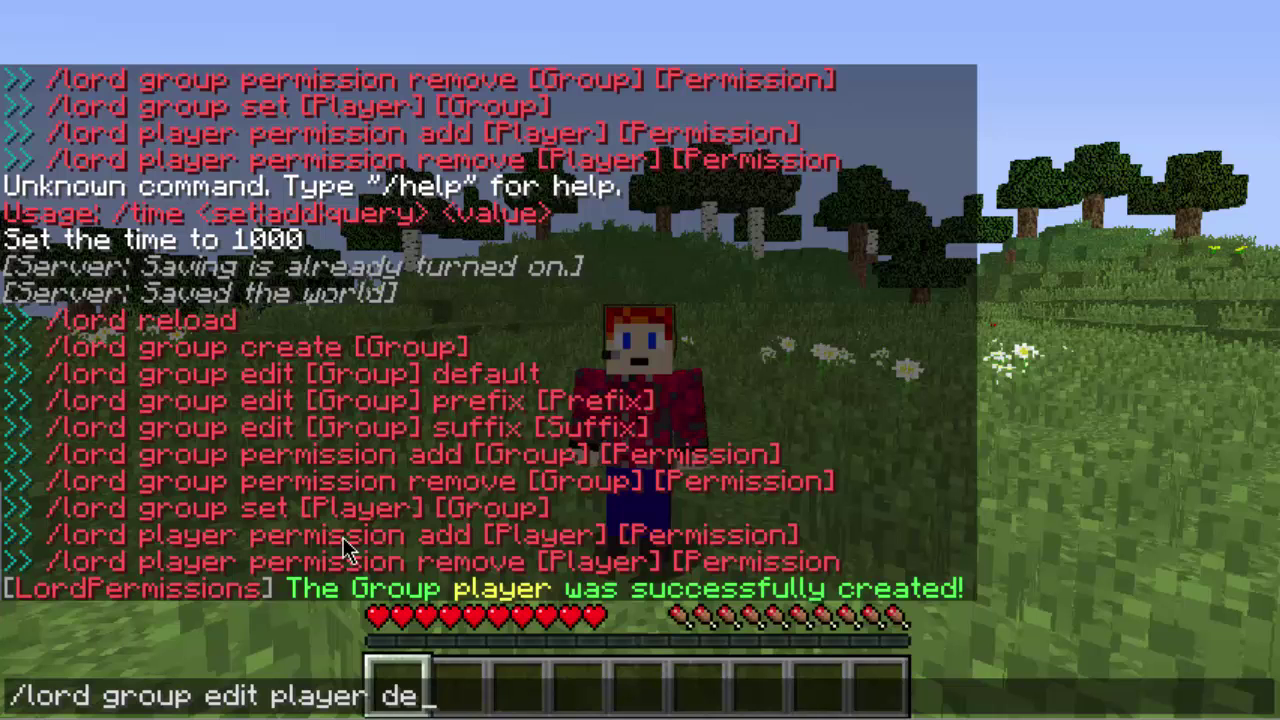
type("fault")
key("Return")
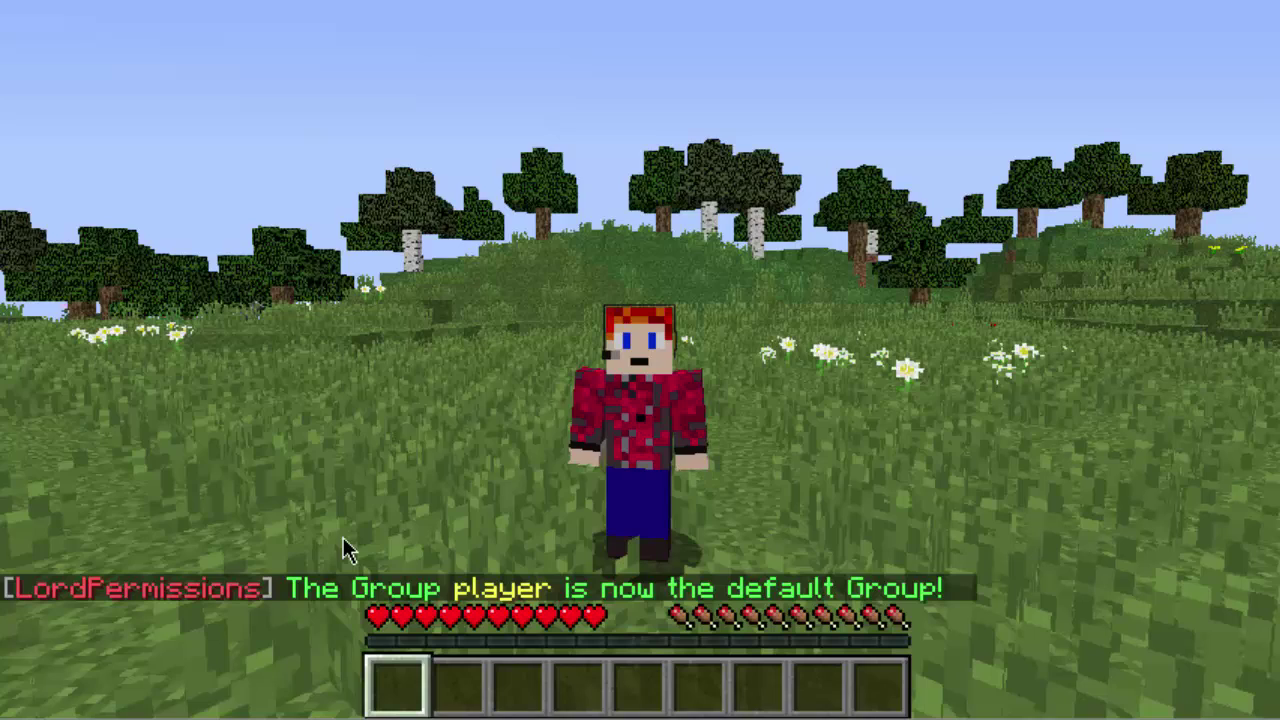
Set the player group's prefix to &7[&aPlayer&7] with /lord group edit player prefix.
key("t")
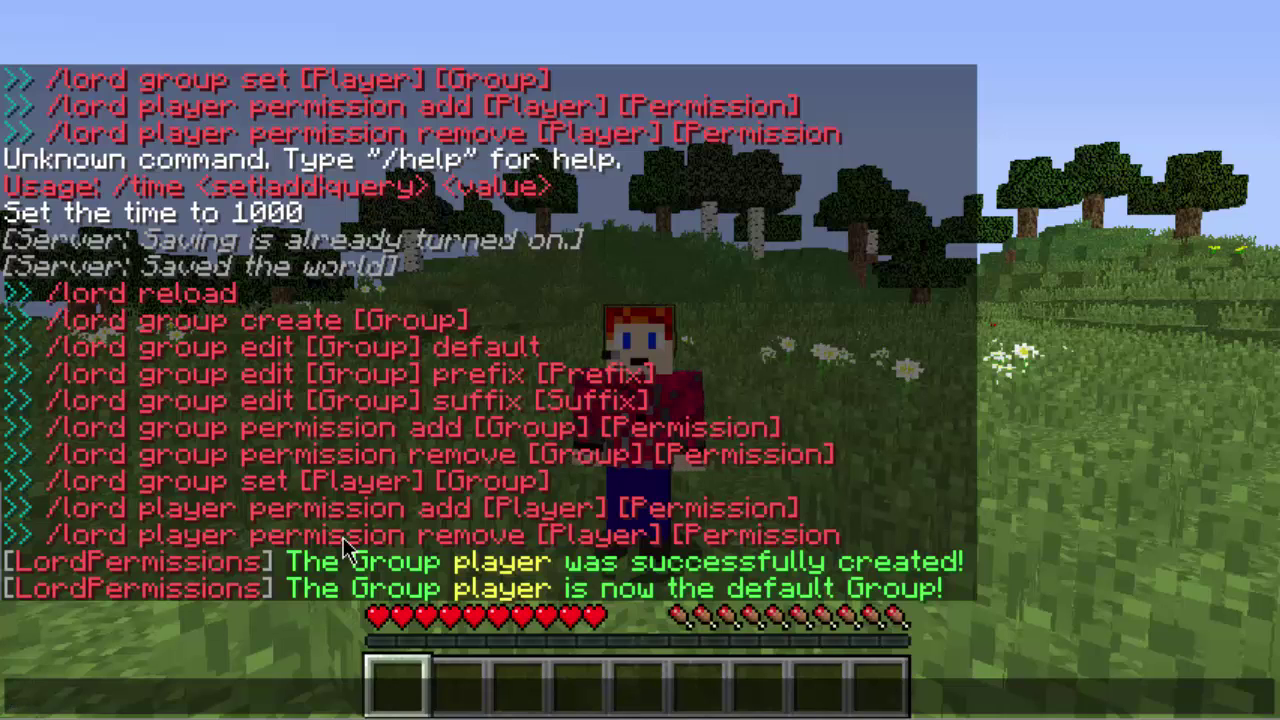
type("/lord")
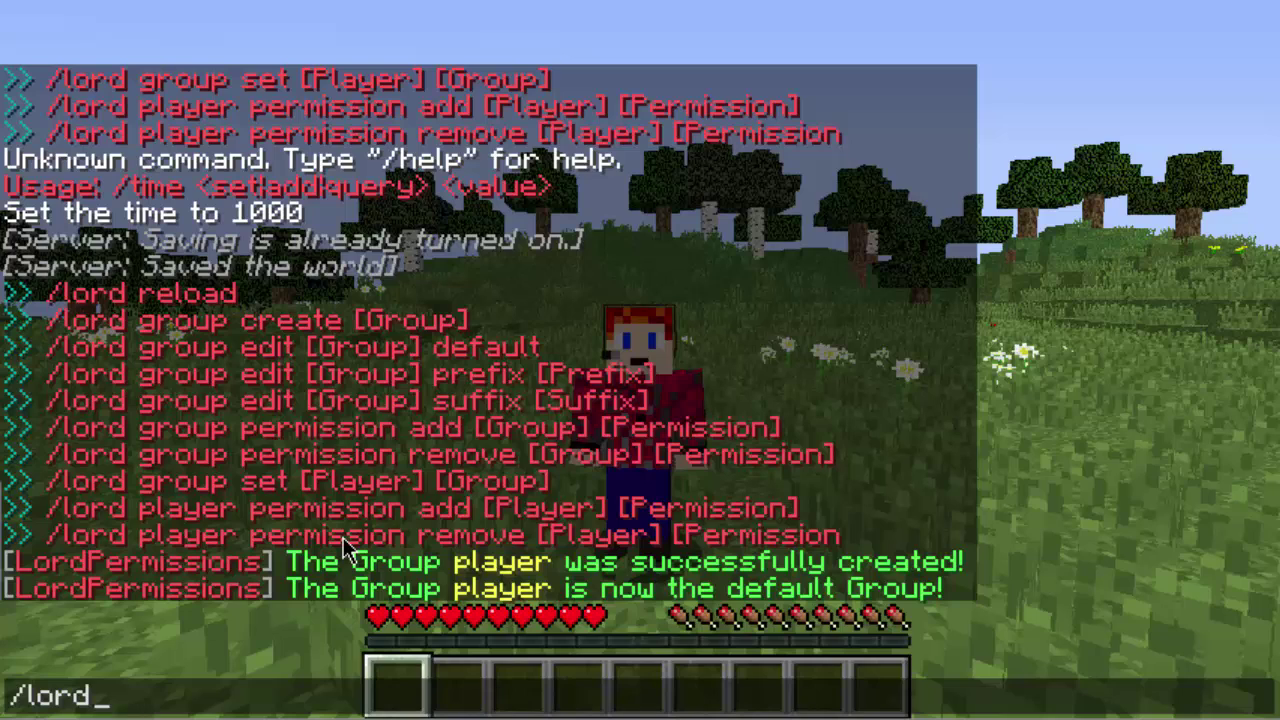
type(" h")
key("BackSpace")
type("gro")
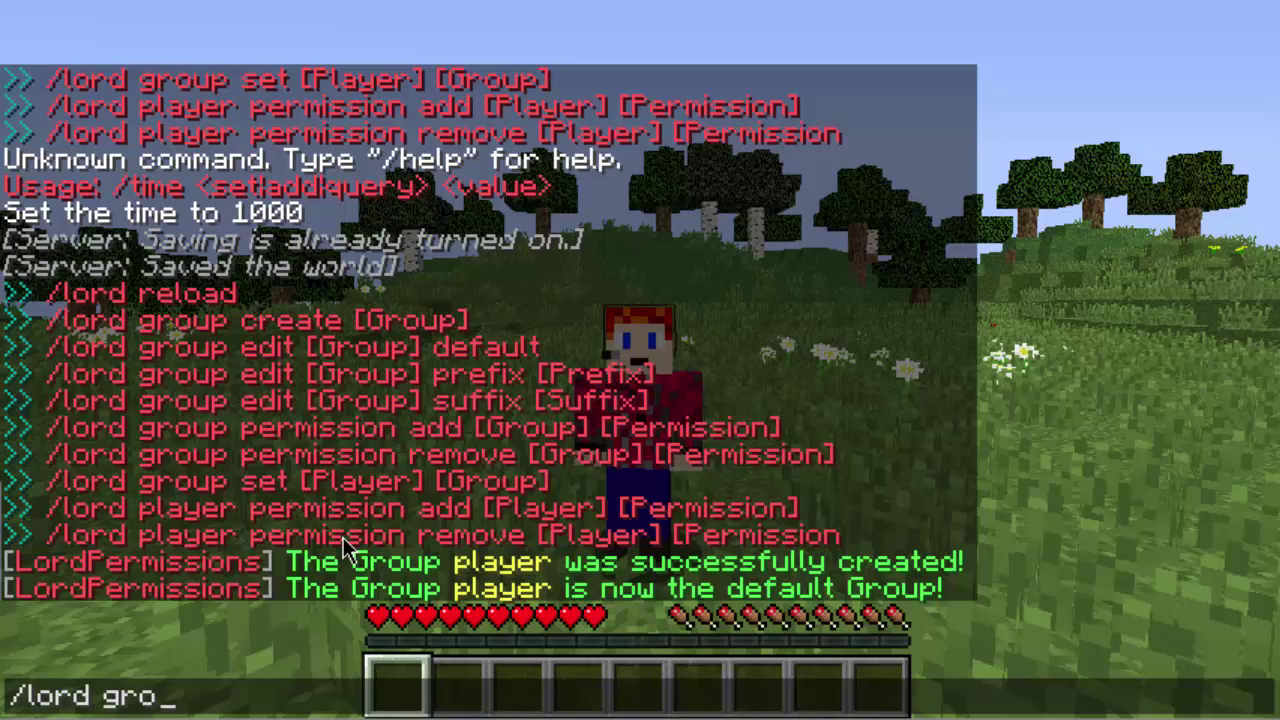
type("up e")
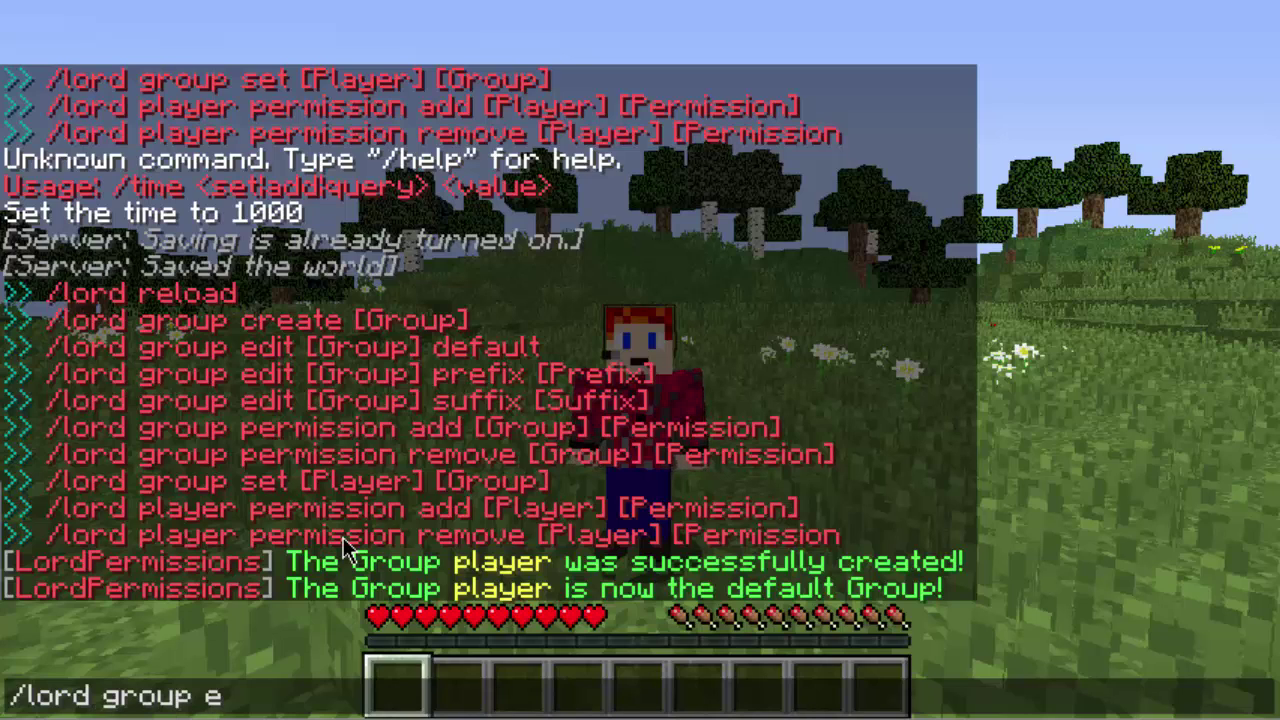
type("dit")
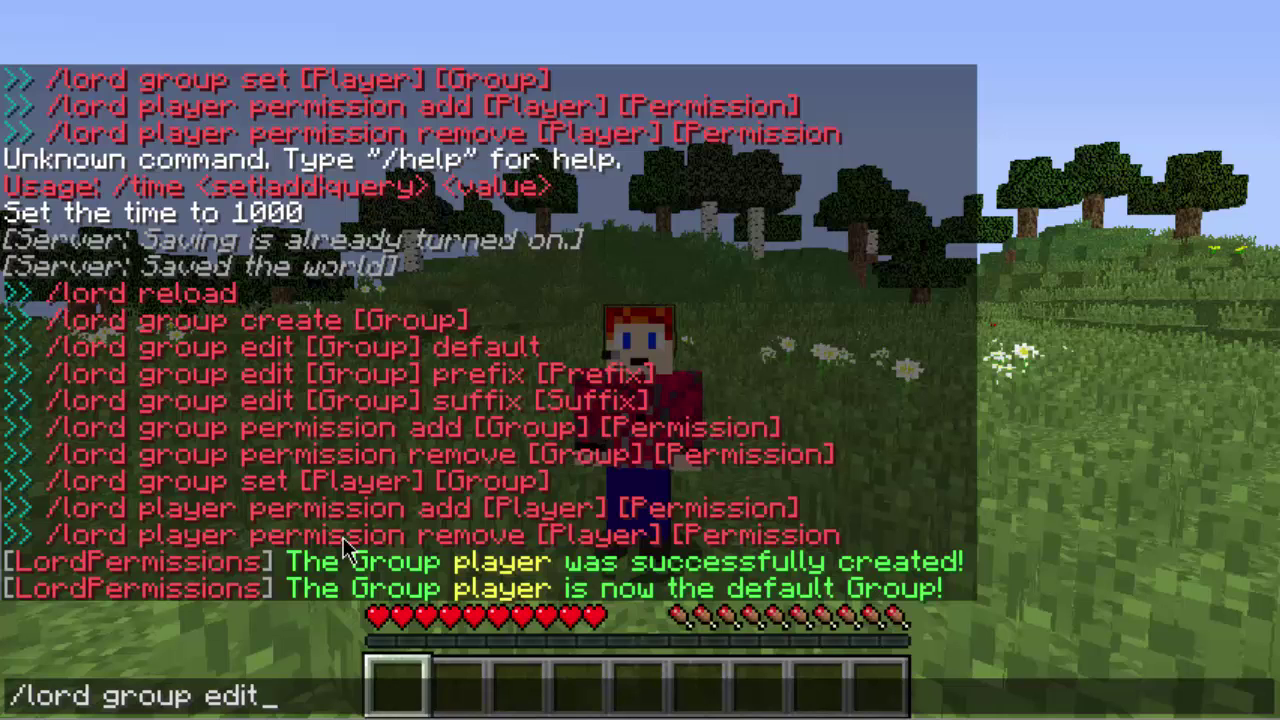
type(" player")
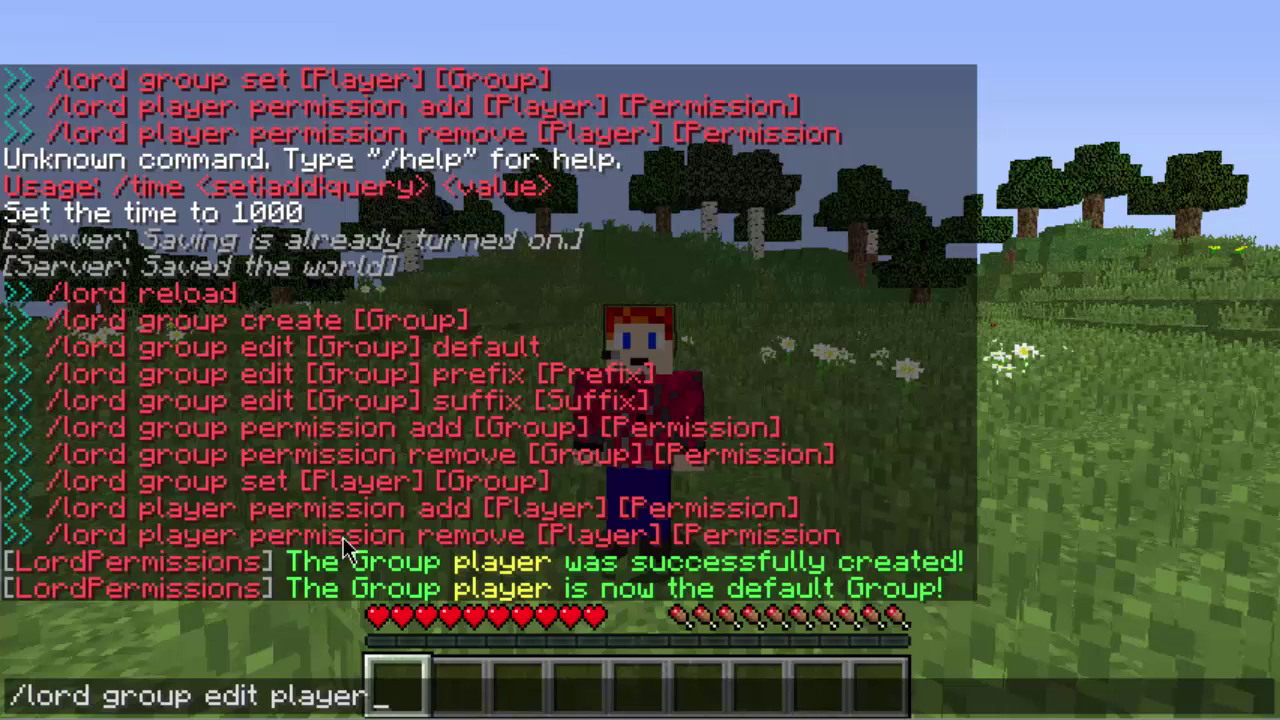
type(" prefix")
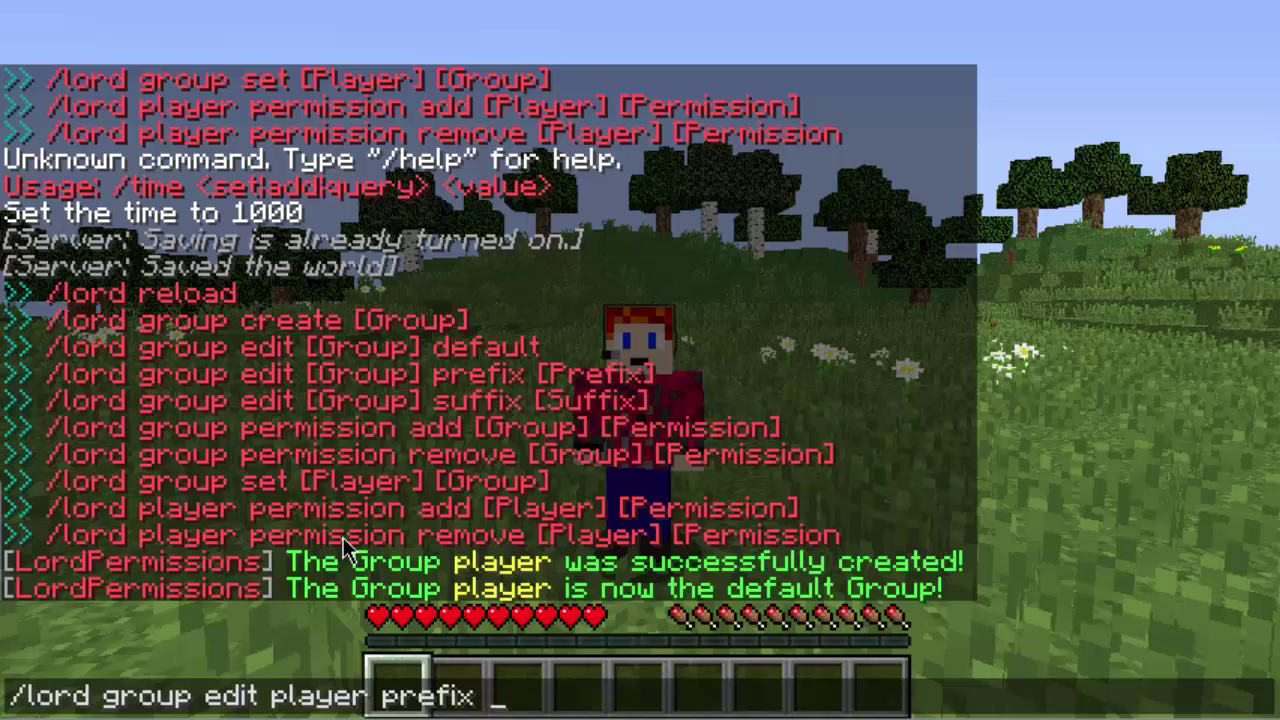
type("&7[")
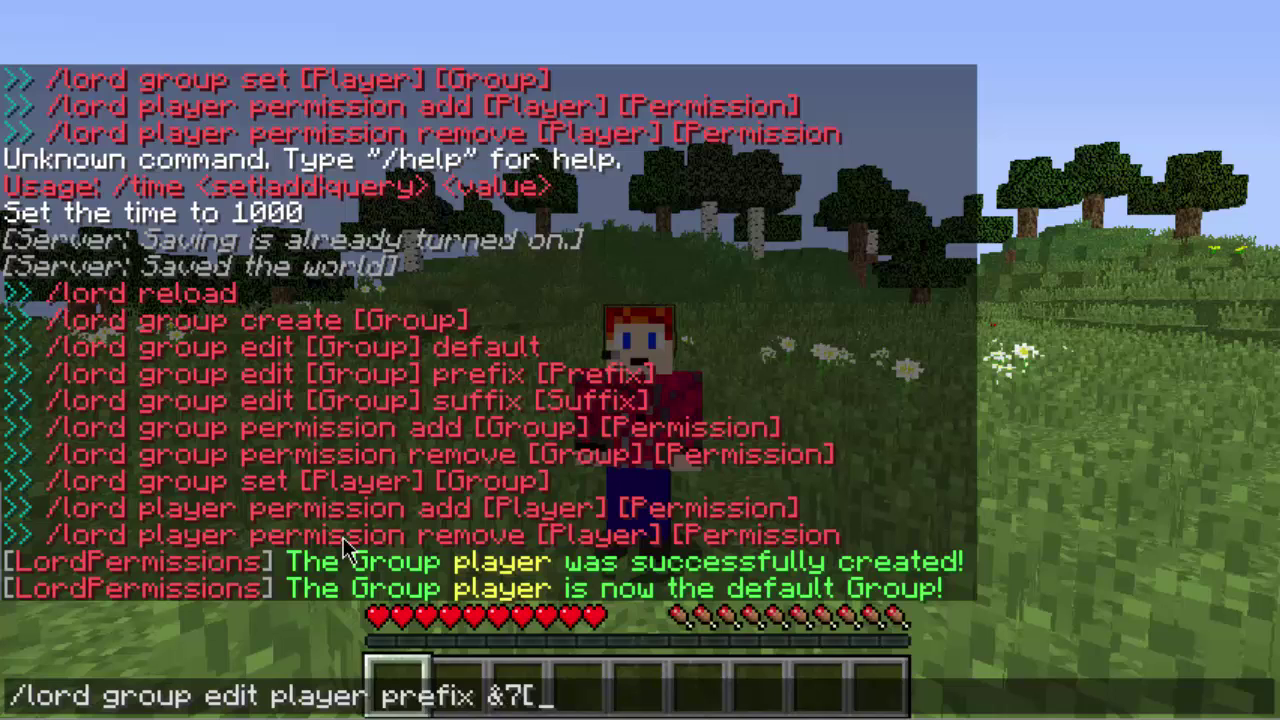
type("&6")
key("BackSpace")
type("a")
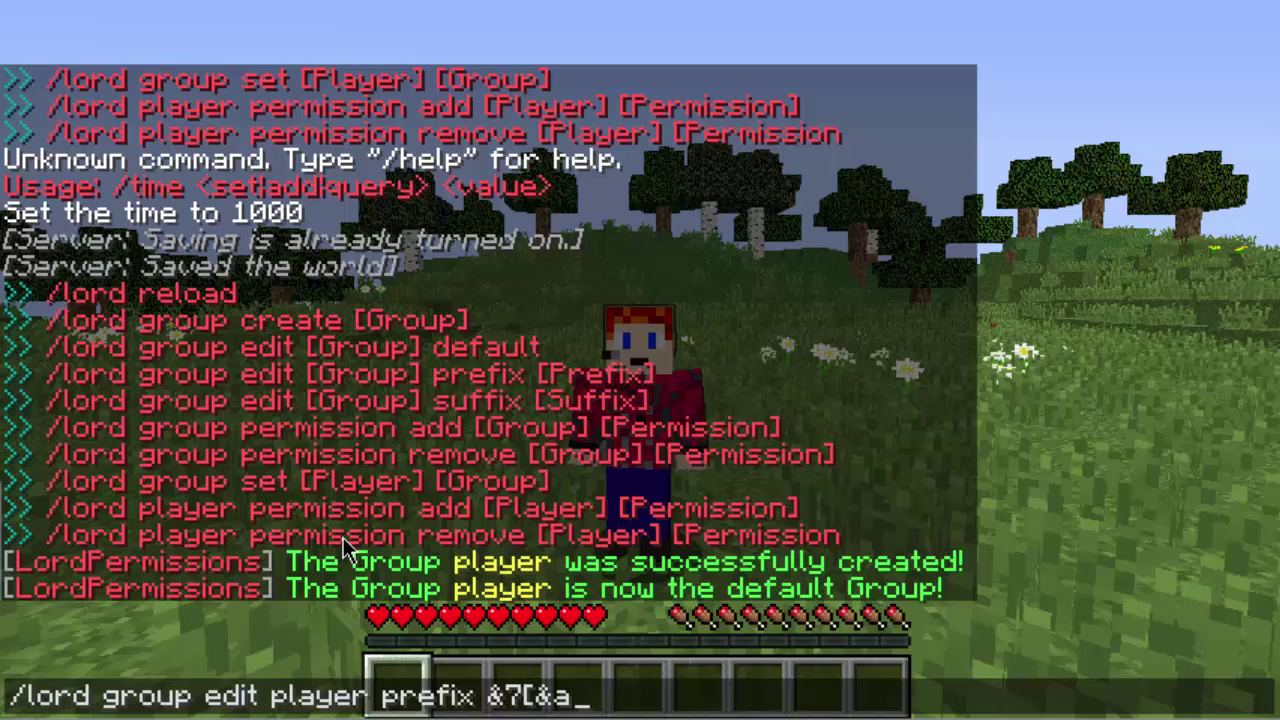
type("Player&7")
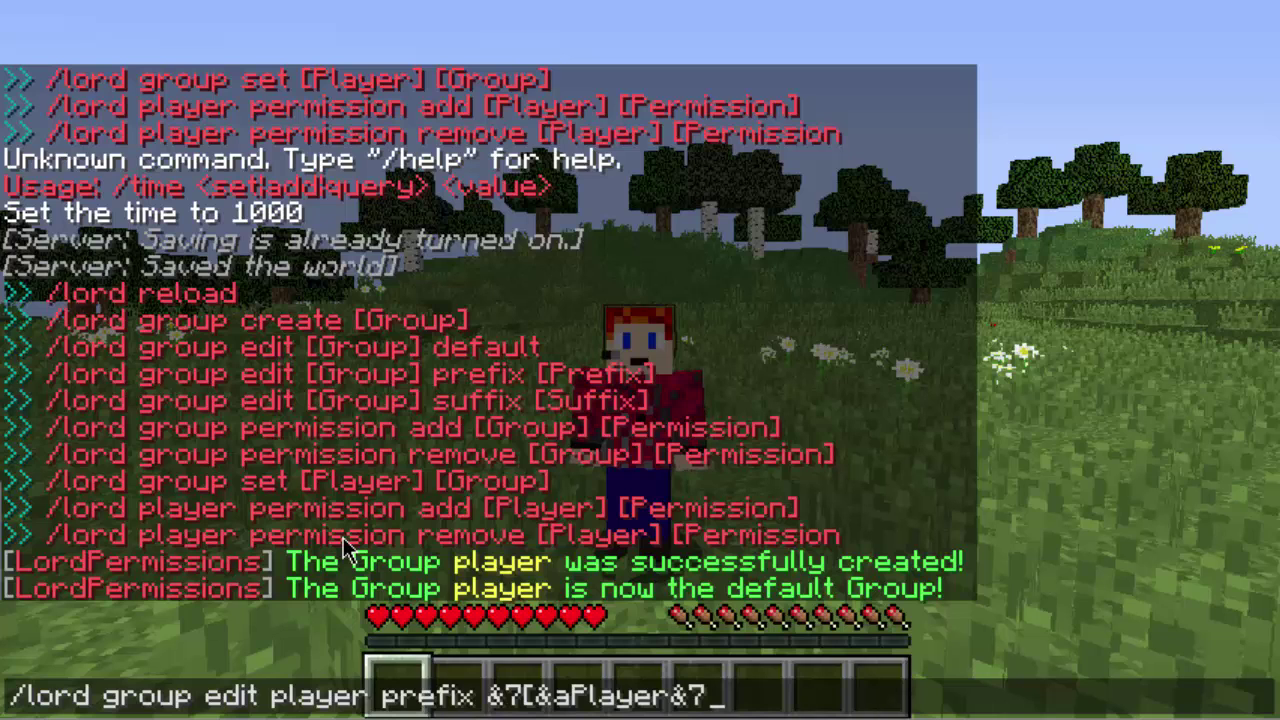
type("]")
key("Return")
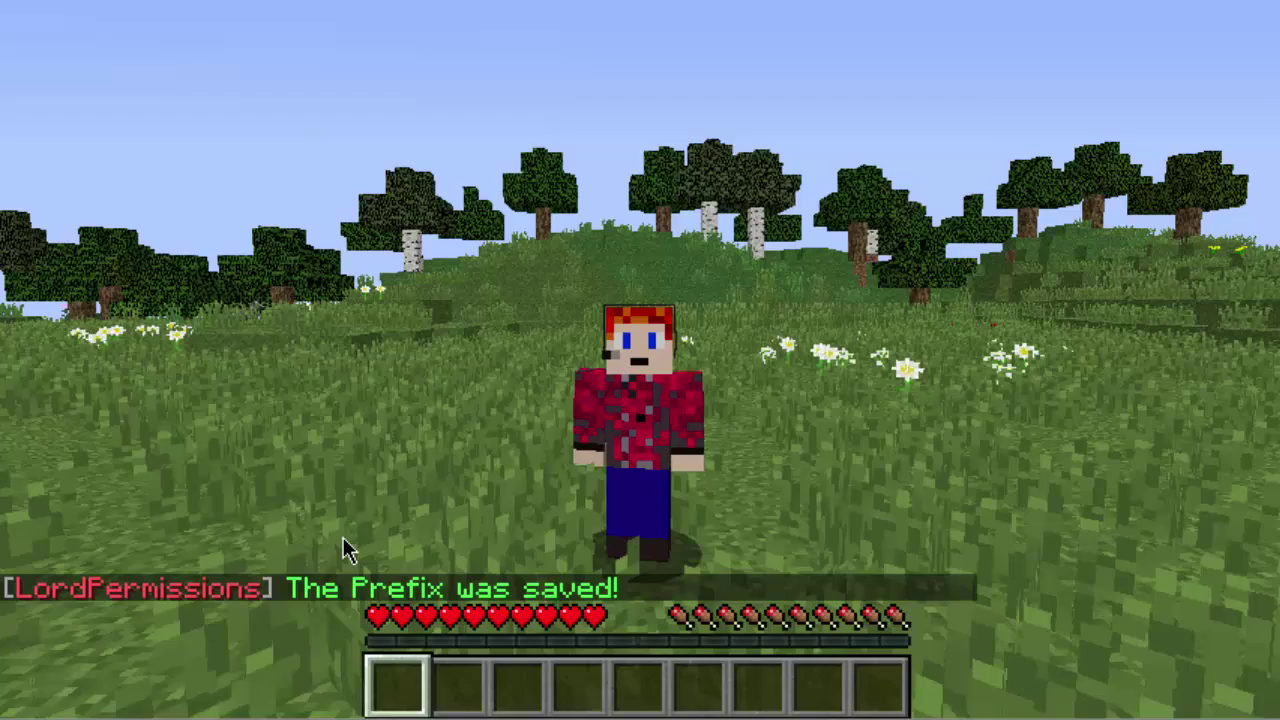
Send a 'hi' test message, then assign your own account to the player group with /lord group set.
type("thi")
key("Return")
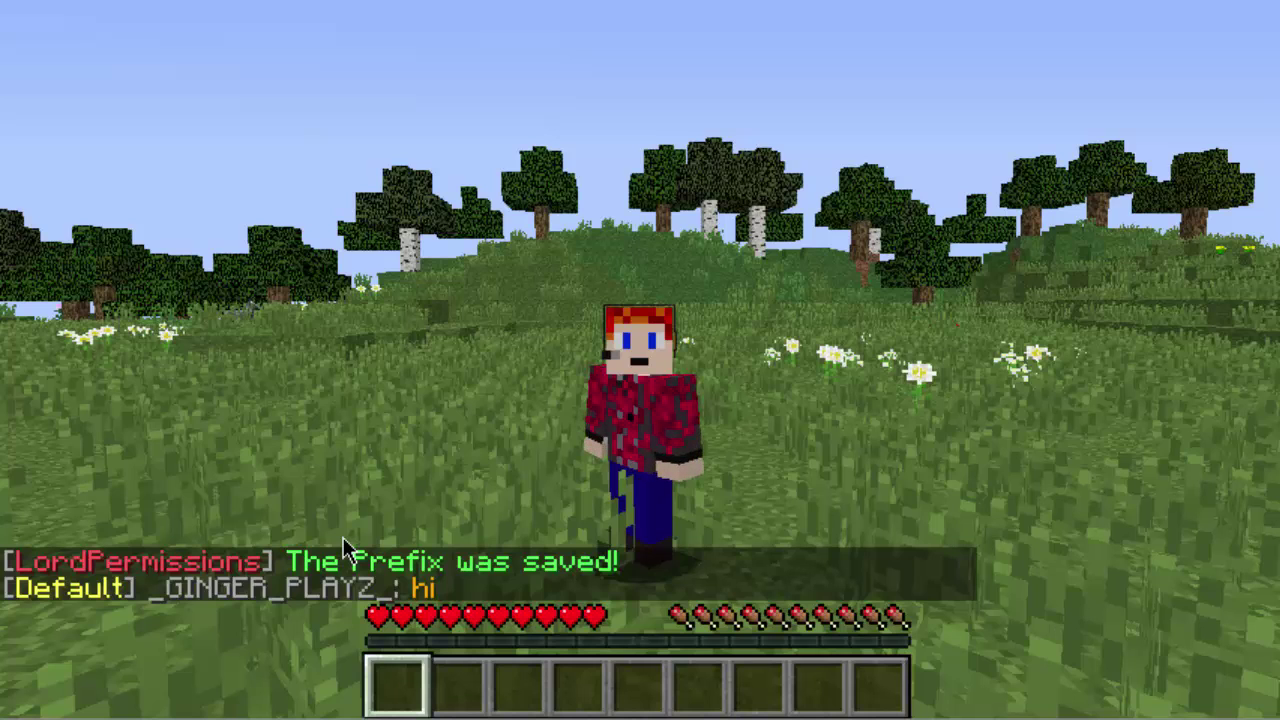
key("slash")
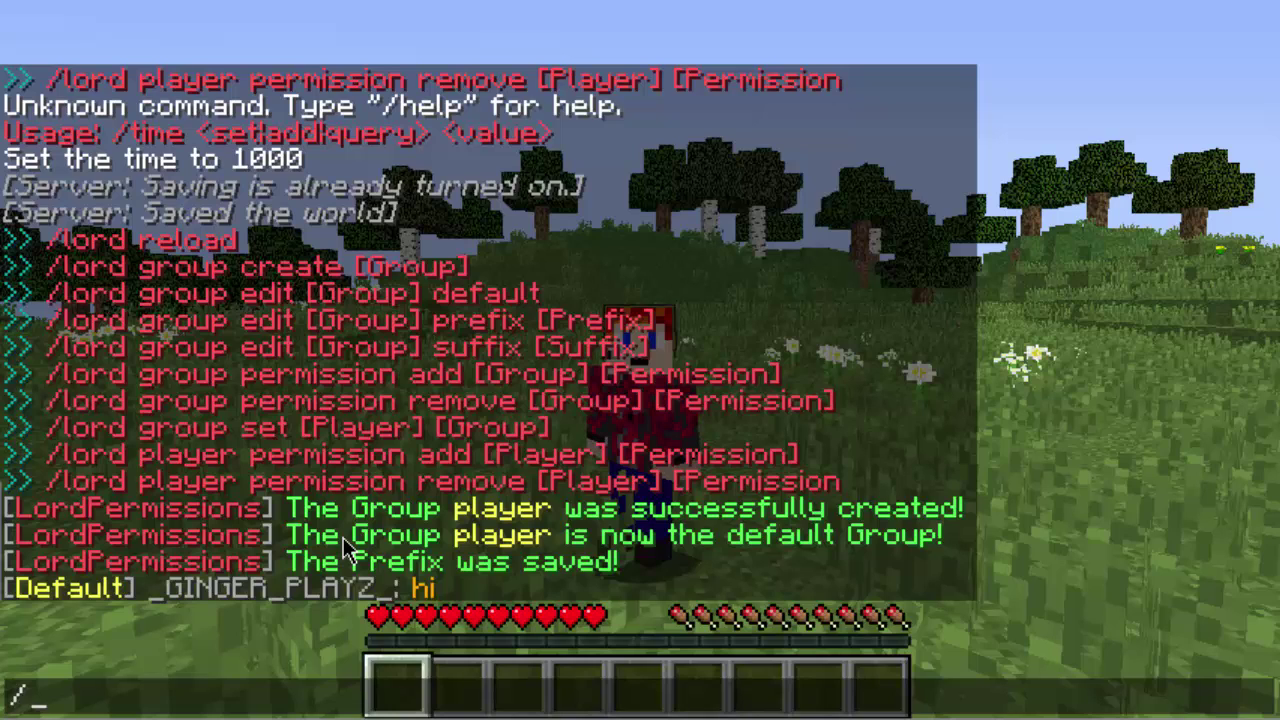
type("lord")
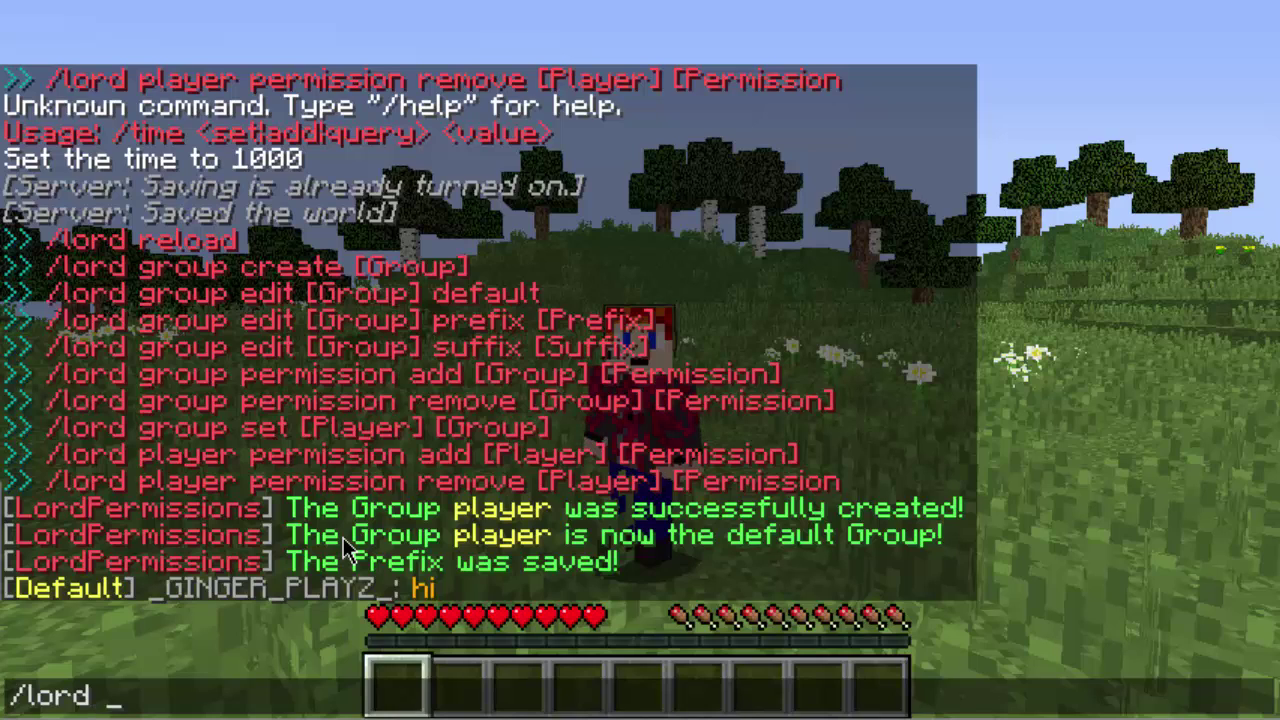
type(" gr")
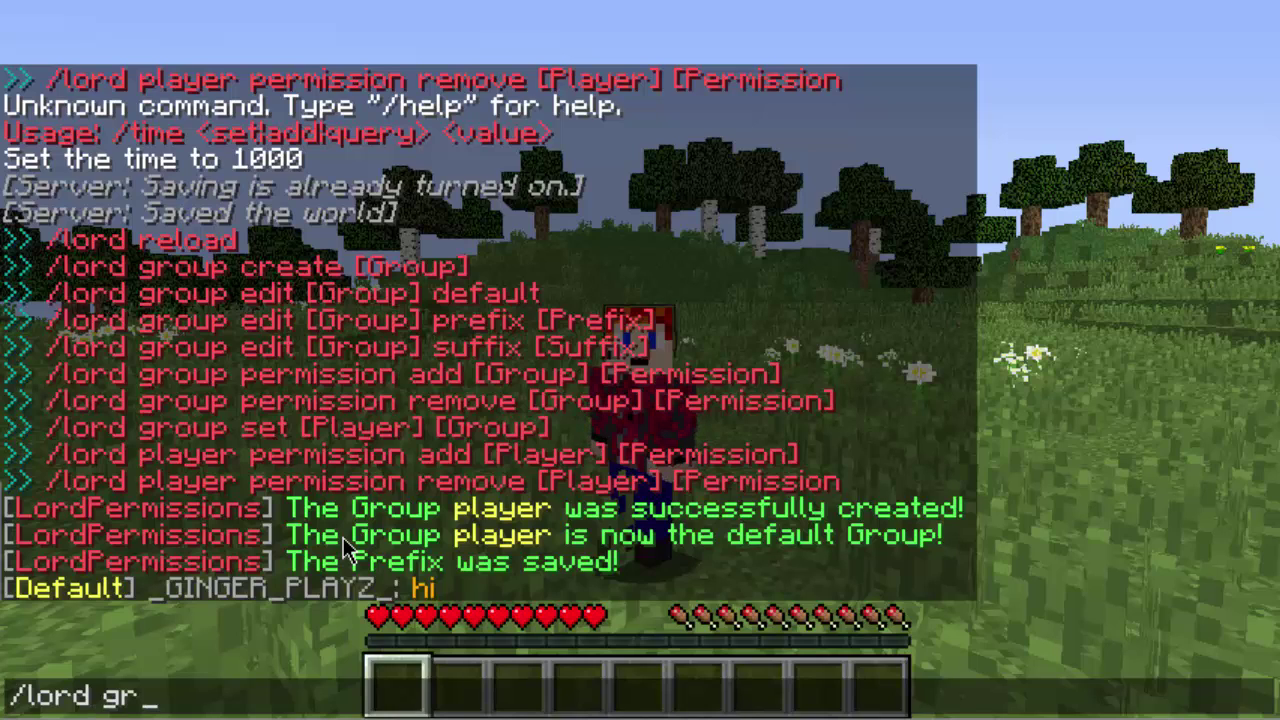
type("oup set")
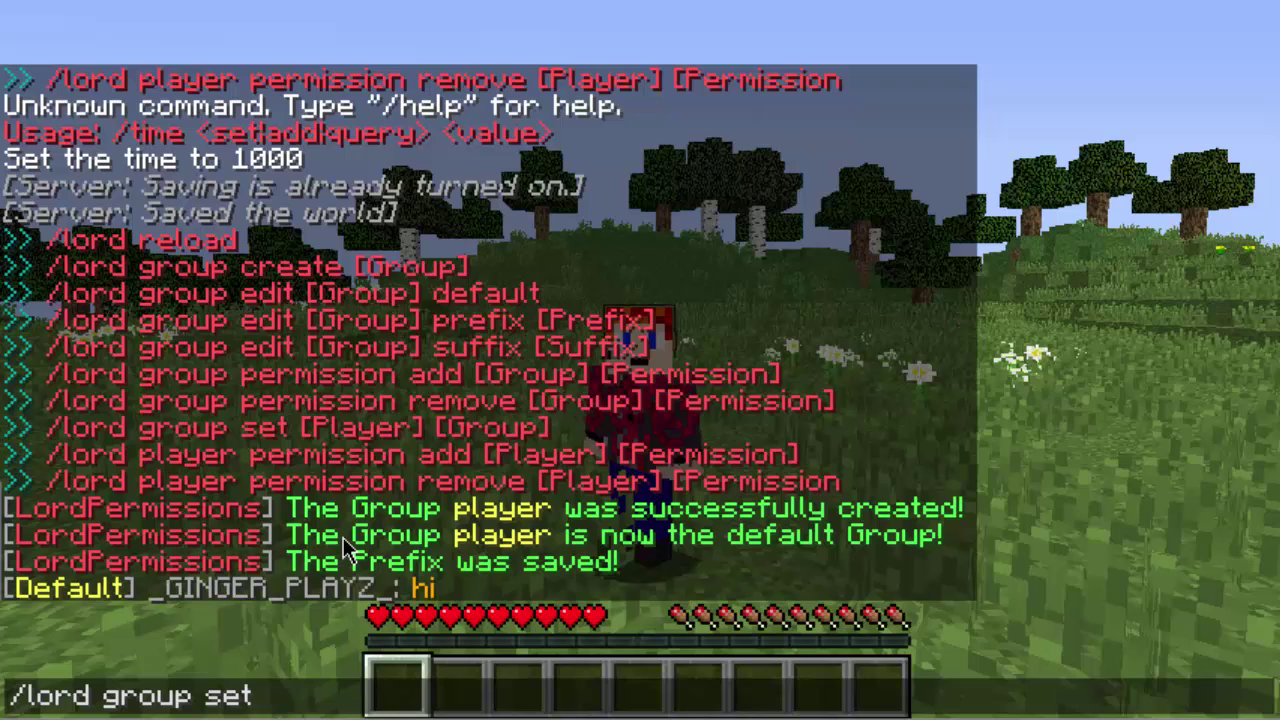
type(" _GINGER_")
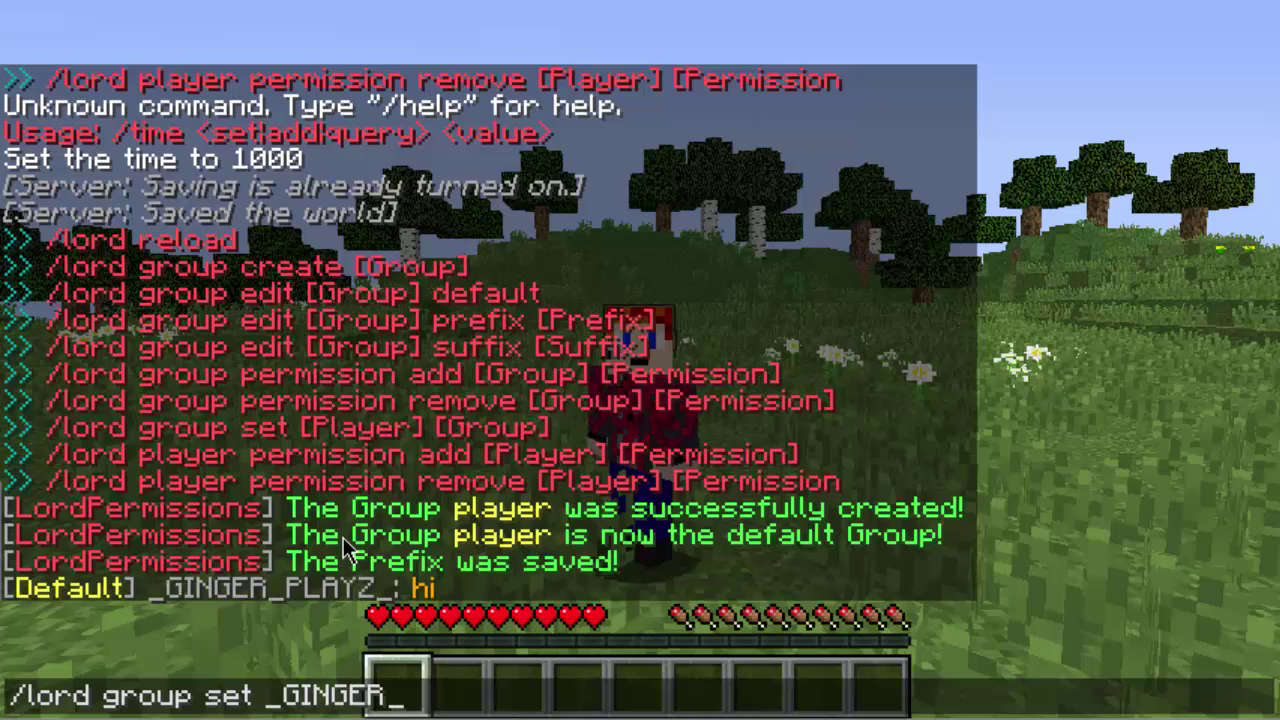
type("PLAYZ_")
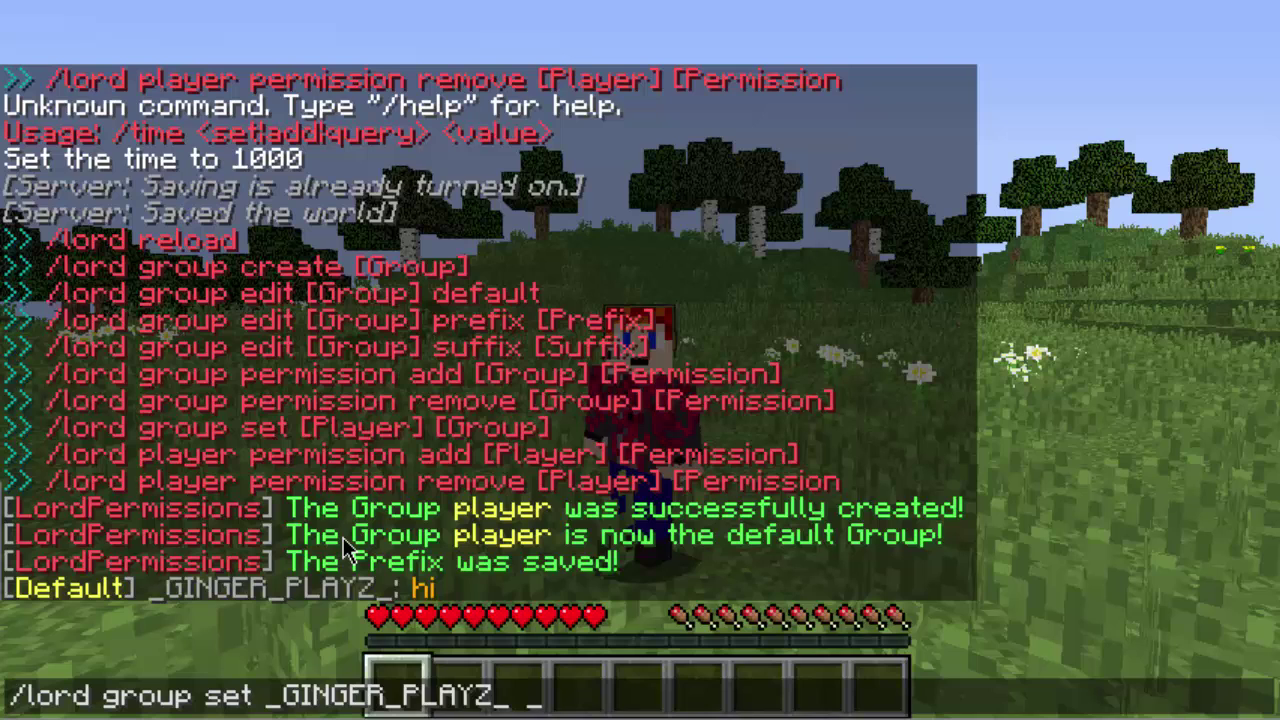
type(" player")
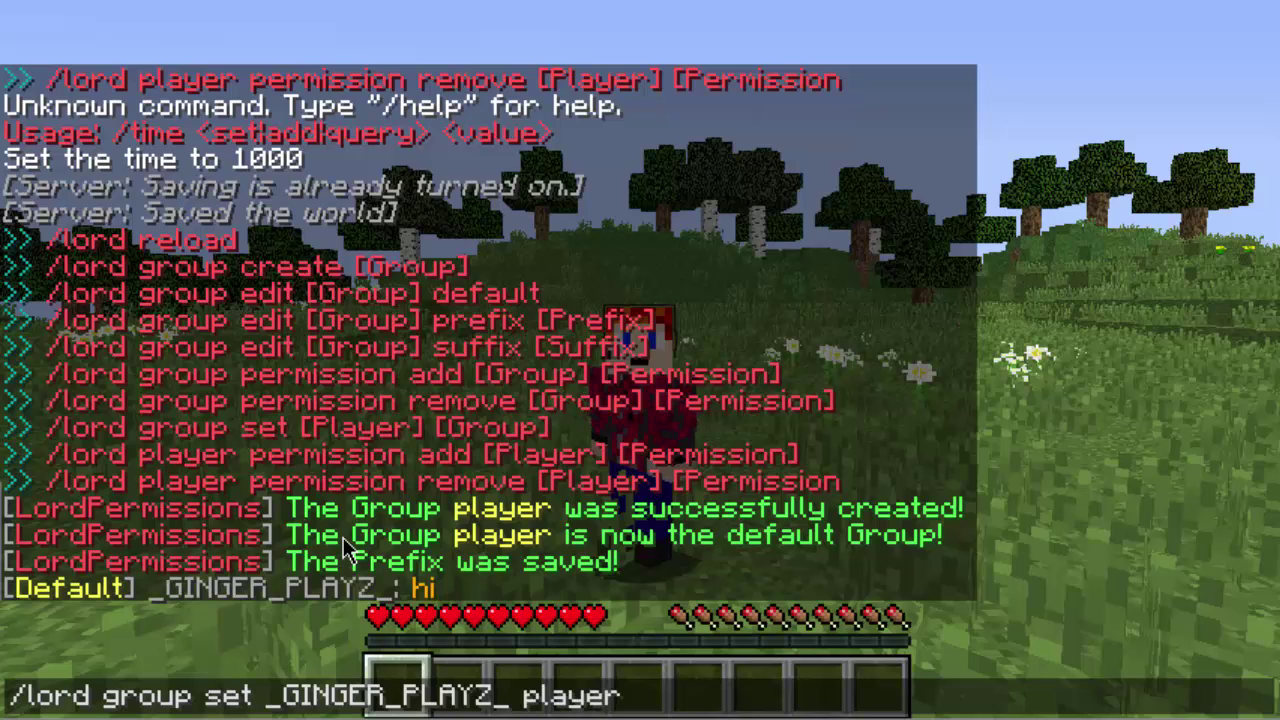
key("Return")
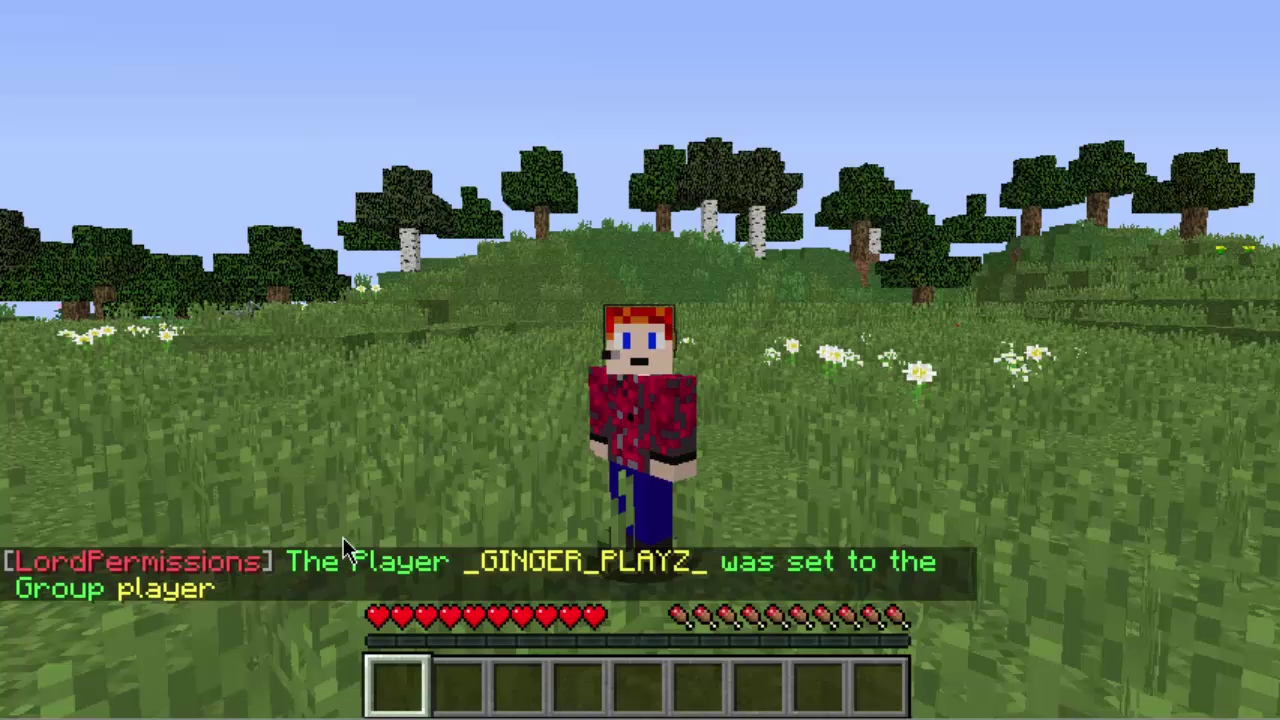
Send a 'hi' test message that now shows the [Player] prefix.
type("thi")
key("Return")
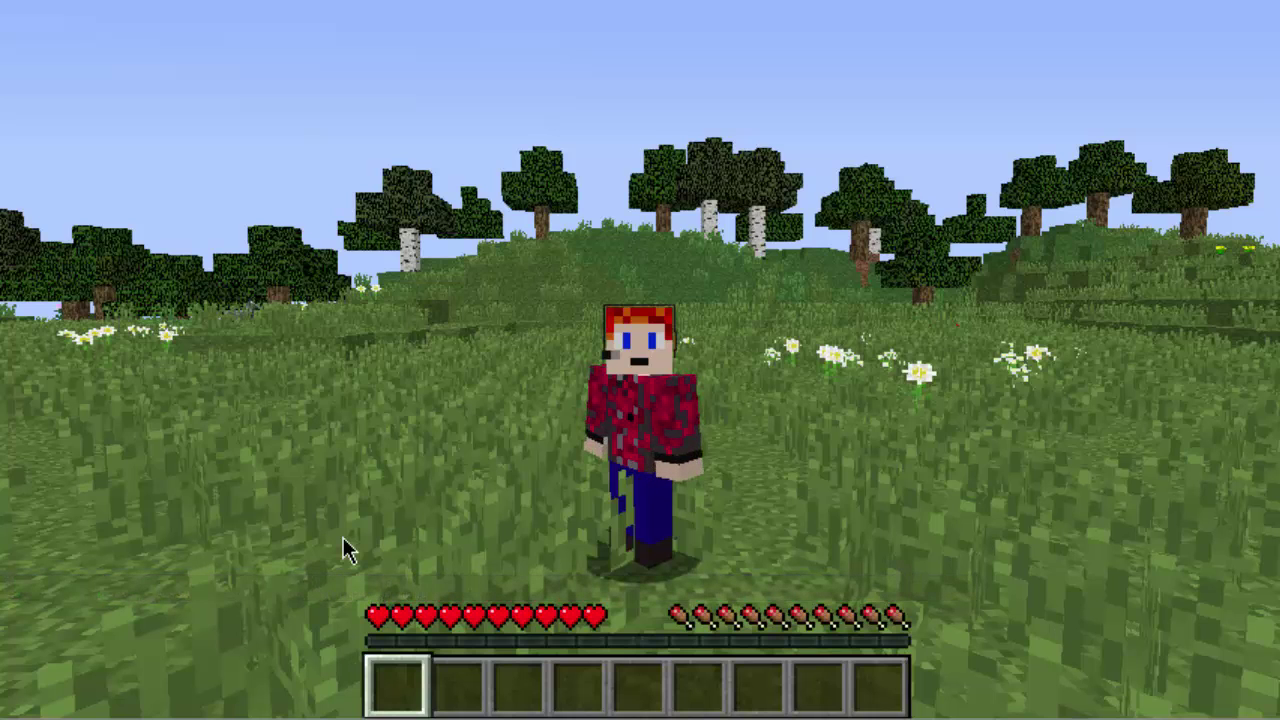
key("slash")
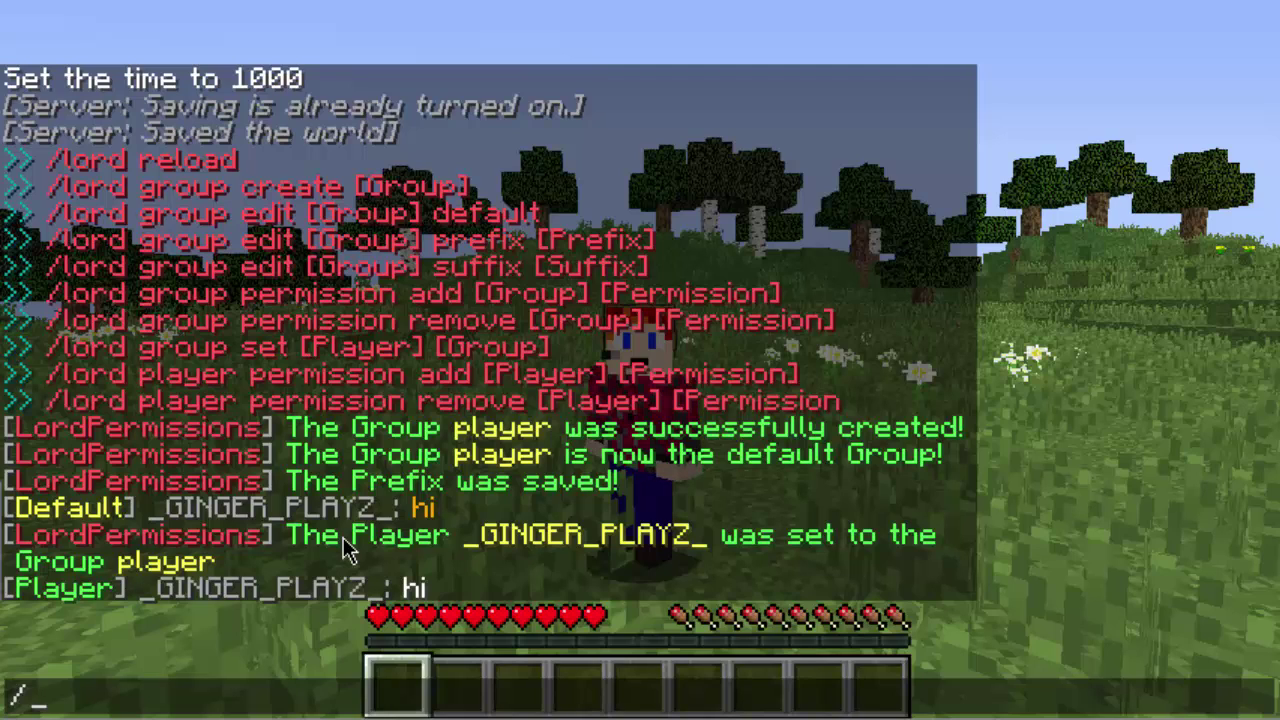
Run /lord group edit player suffix &6 to give the group a gold suffix.
type("lord")
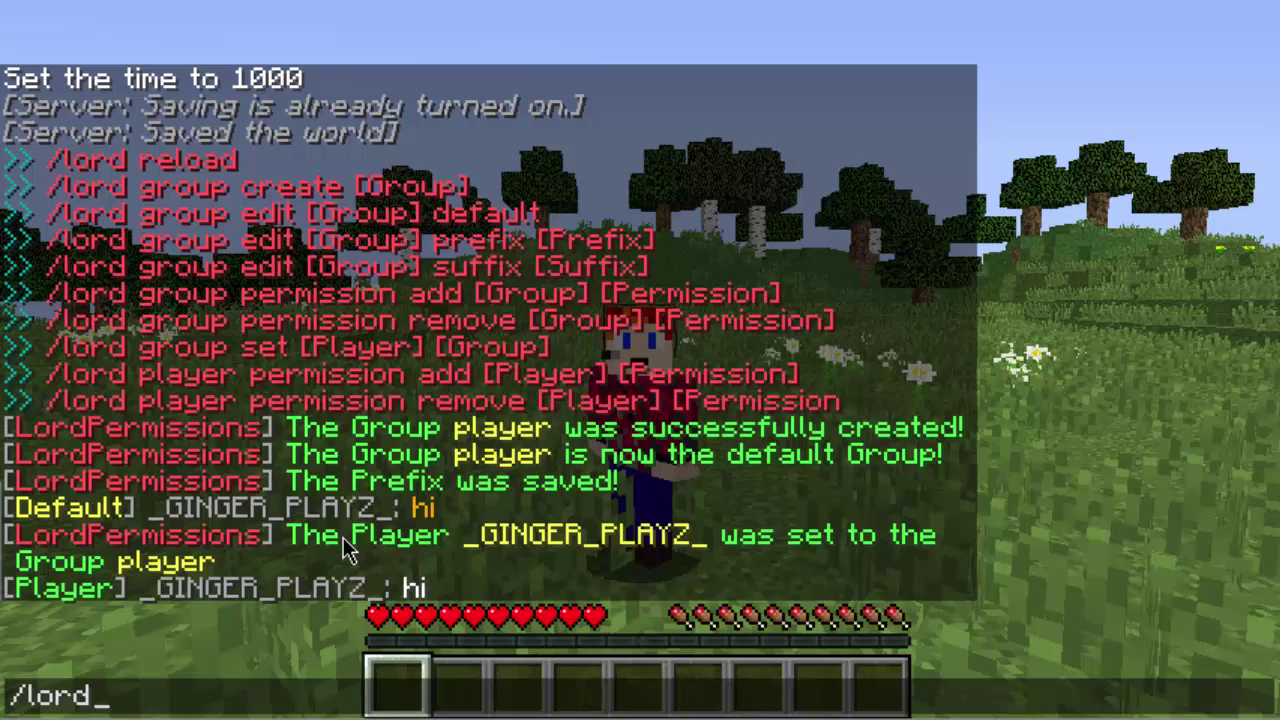
type(" grou")
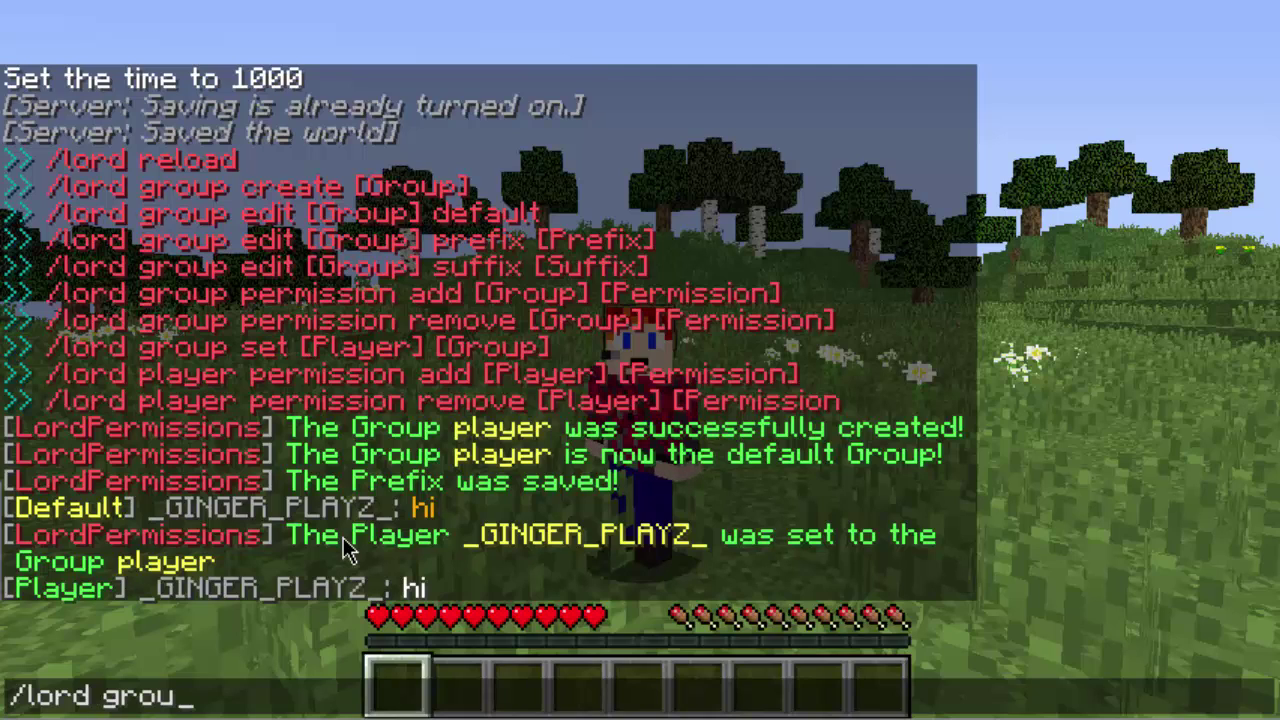
type("p edi")
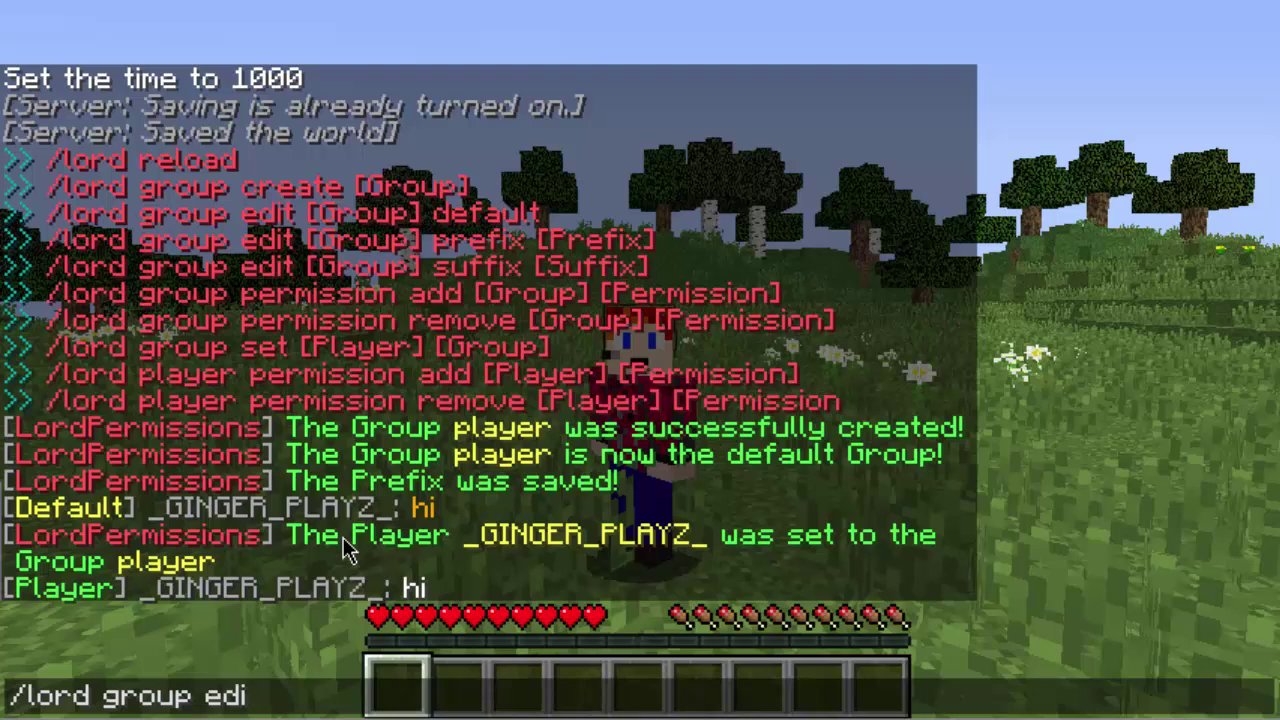
type("t player")
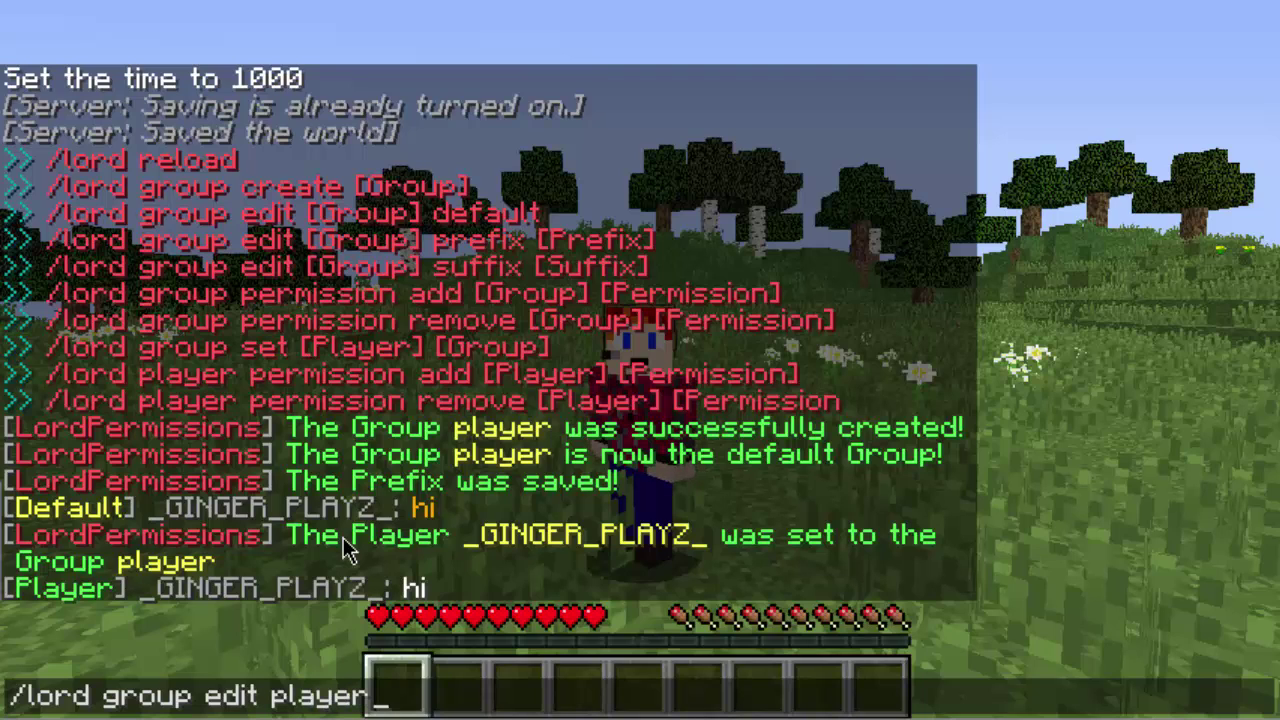
type(" suffix ")
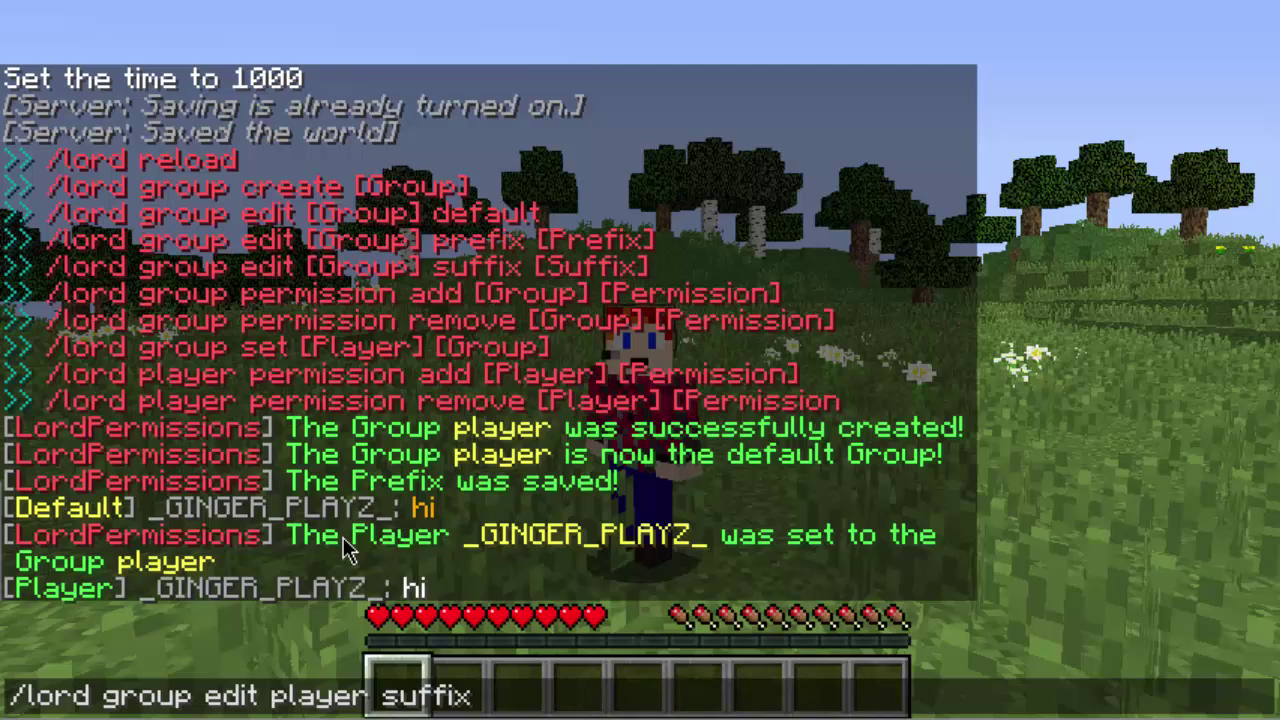
type("&6")
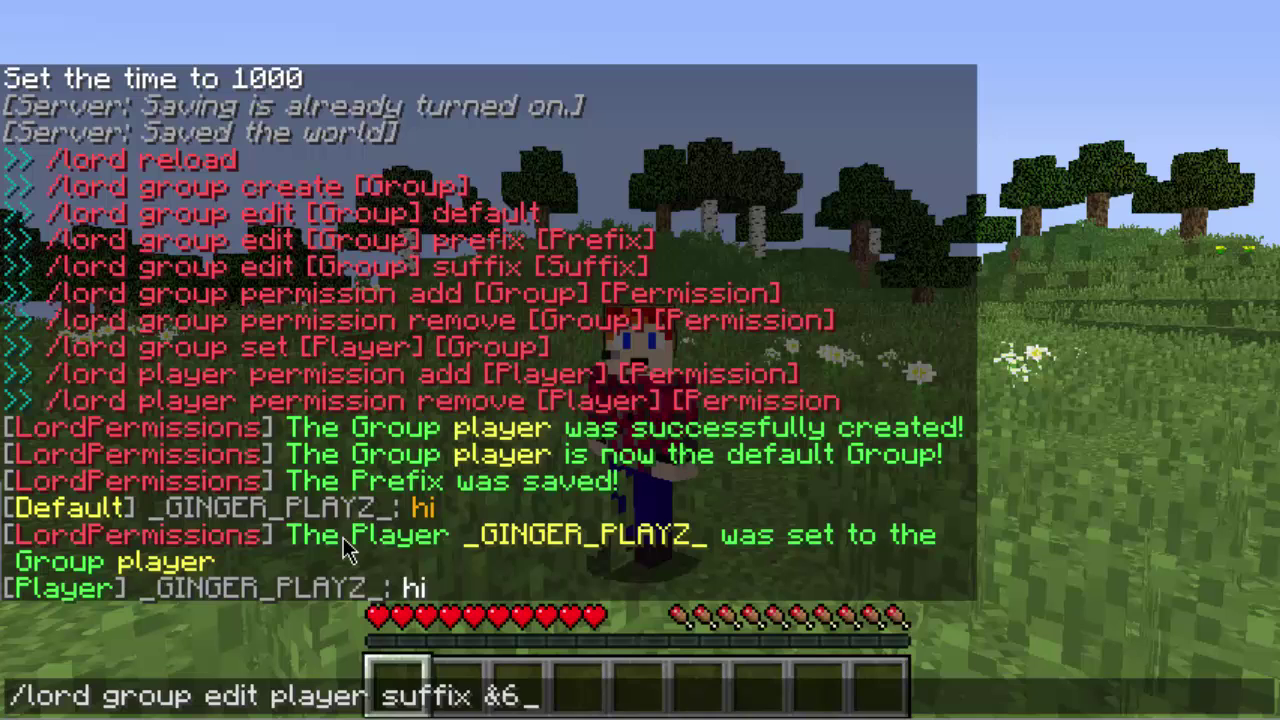
key("Return")
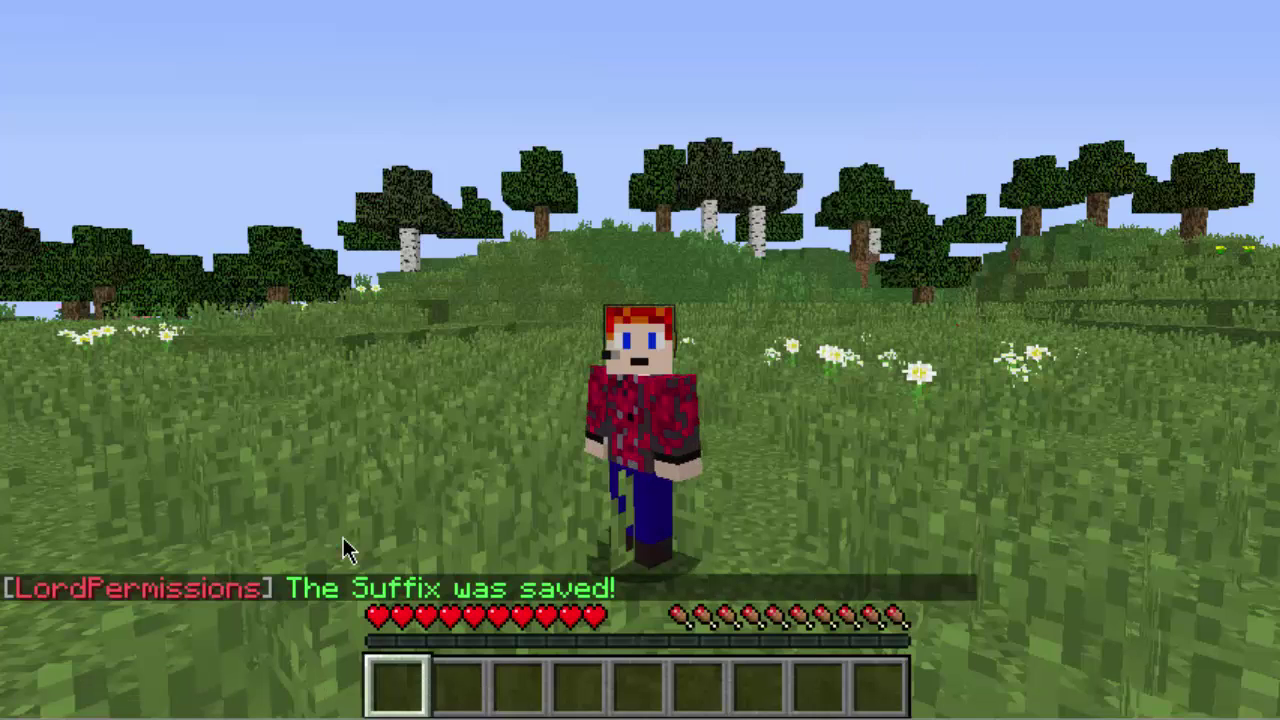
Send test messages 'hi' and 'uhdncuhbinyugvi' to confirm the gold text after the [Player] prefix.
type("thi")
key("Return")
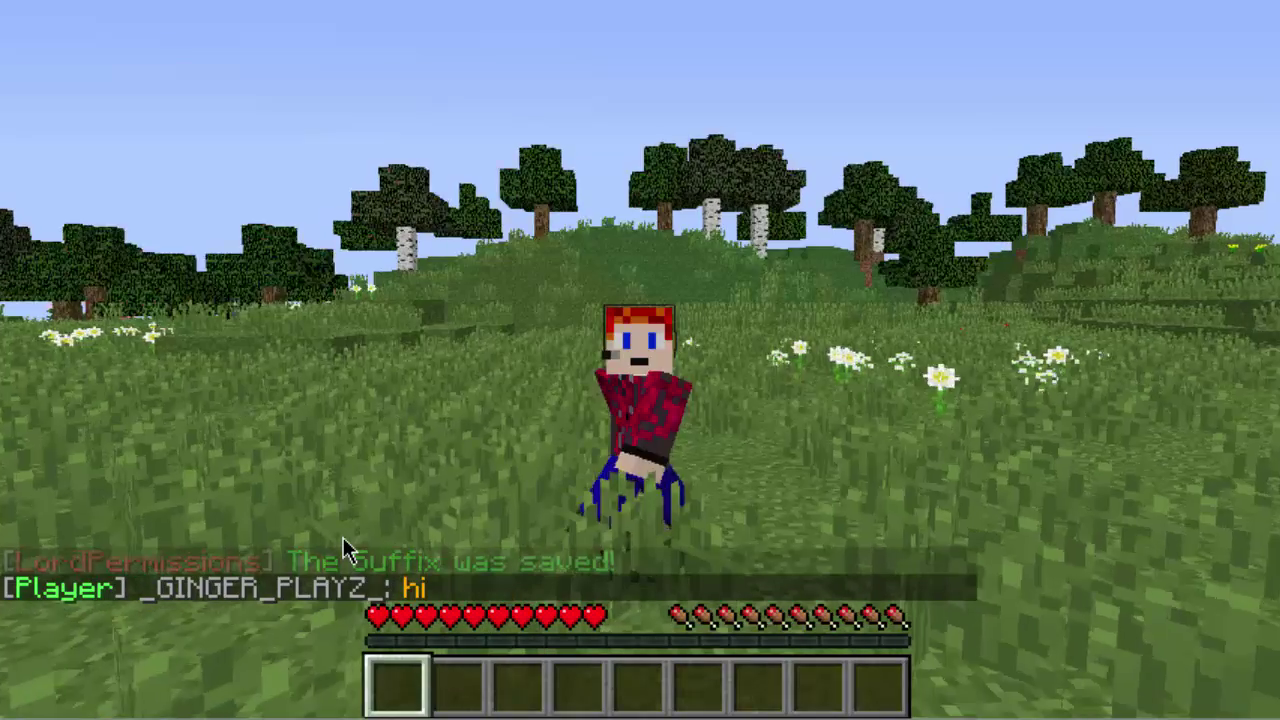
type("tuhdncuhbinyugvi")
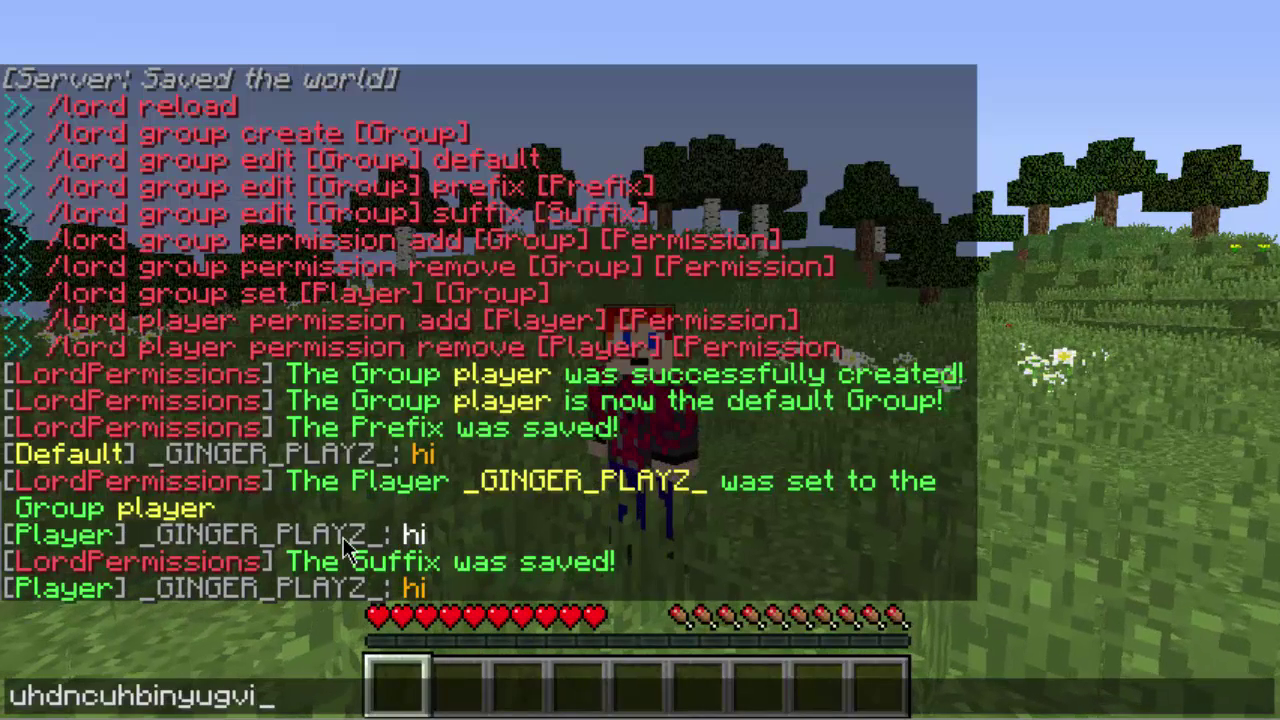
key("Return")
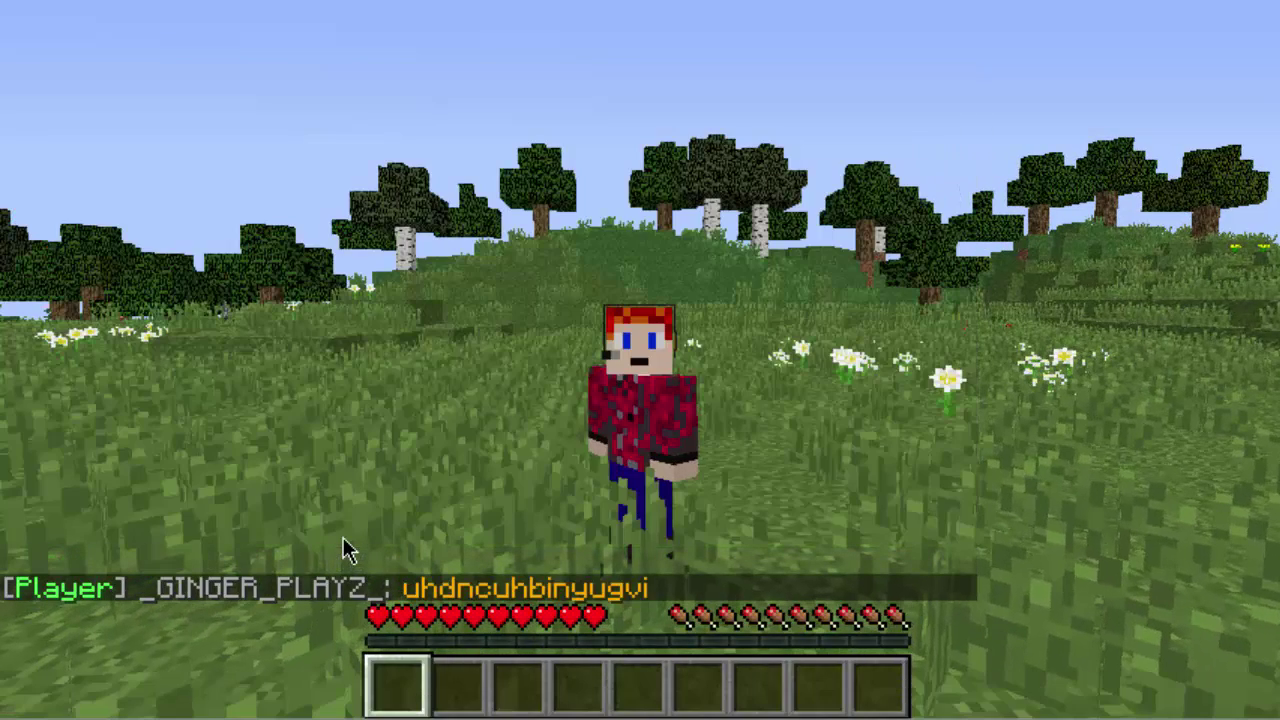